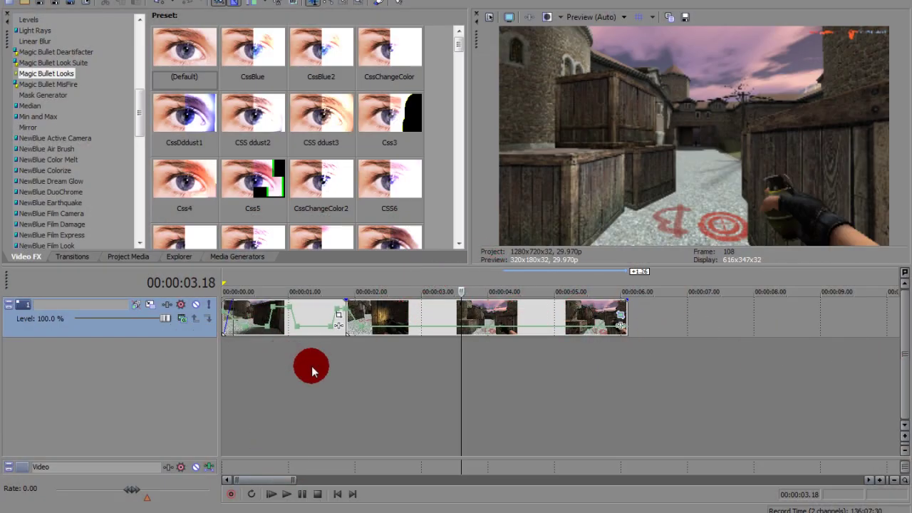
- Play back the two clips from 00:00:00.06 near the start of the timeline
click(235, 364)
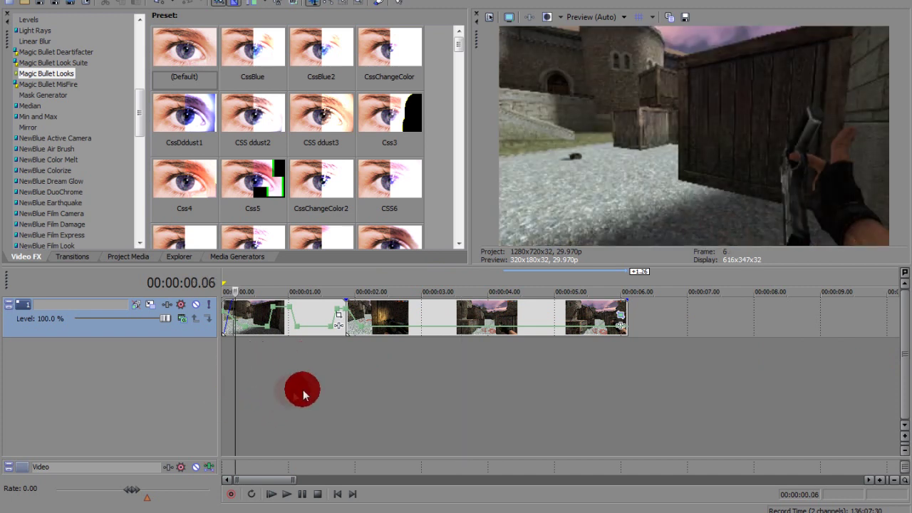
click(276, 495)
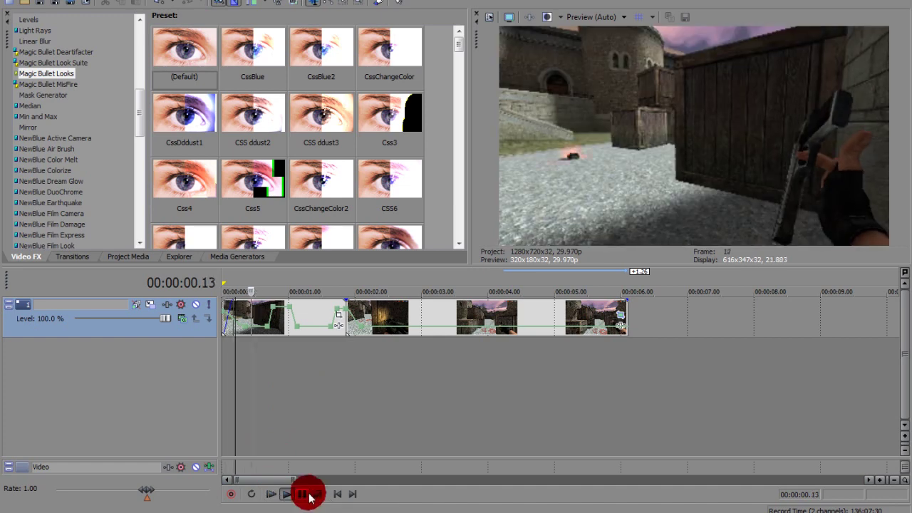
click(302, 494)
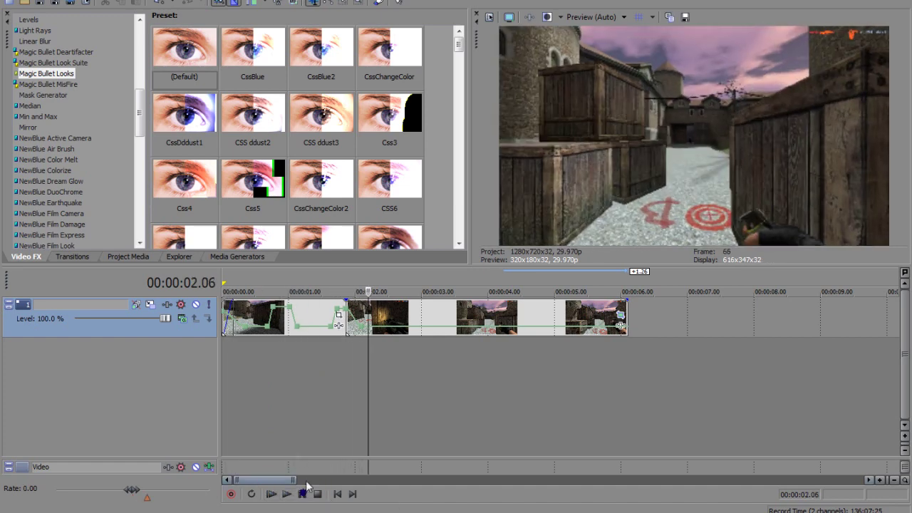
- Move the second clip 20 frames later to open a gap, return it against the first clip, and play across the cut
click(346, 359)
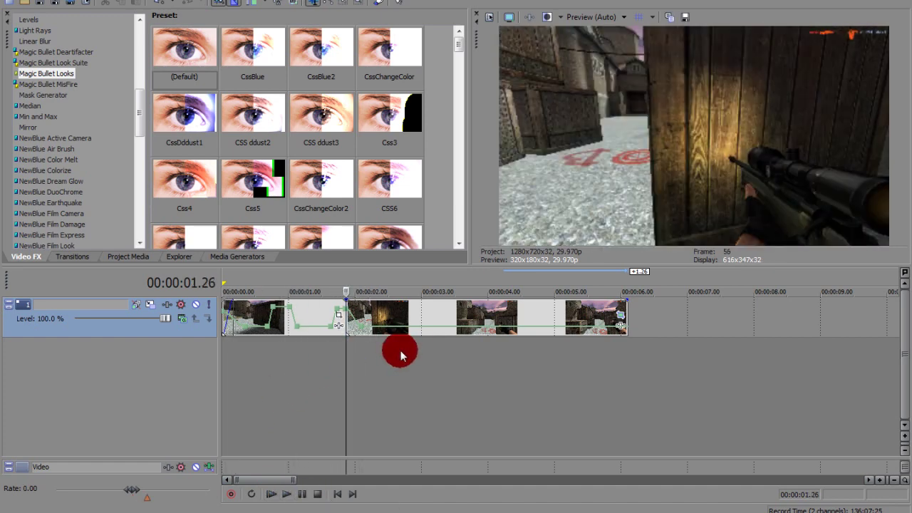
drag(385, 313, 429, 314)
click(389, 351)
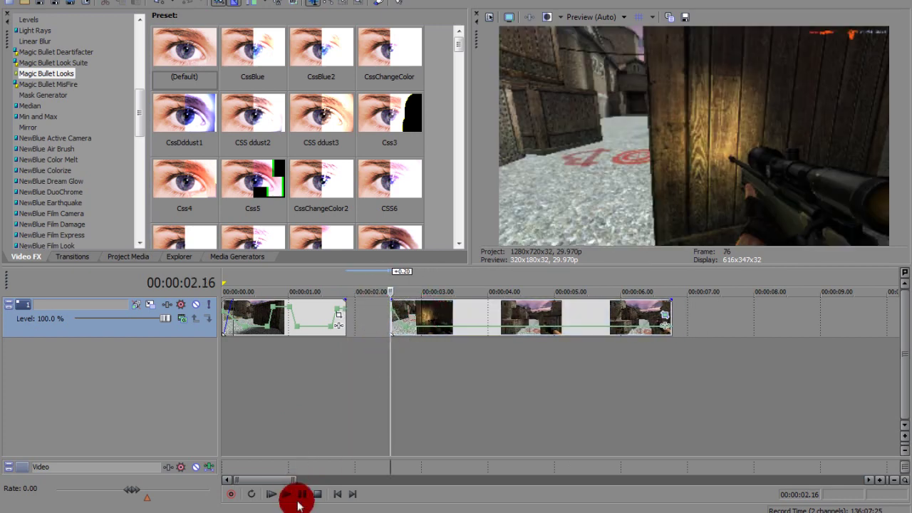
click(300, 493)
click(470, 313)
drag(469, 313, 427, 314)
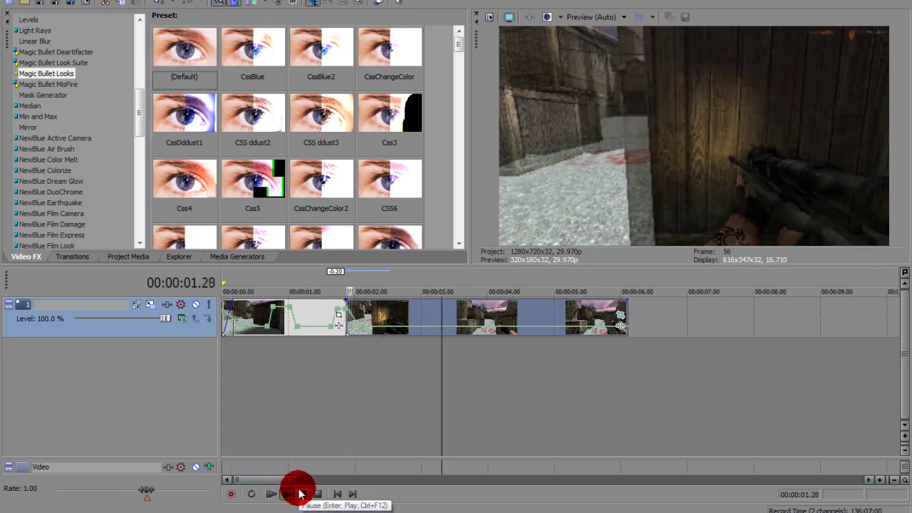
click(300, 493)
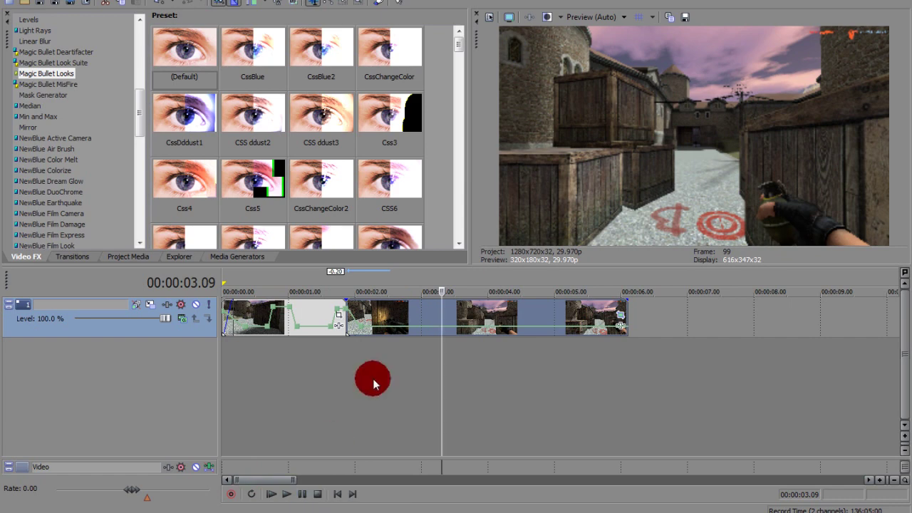
- Apply the Magic Bullet Looks preset TrixXs13 to the second clip and close its effect settings
click(345, 382)
drag(459, 44, 449, 240)
click(244, 196)
click(193, 187)
drag(193, 187, 411, 311)
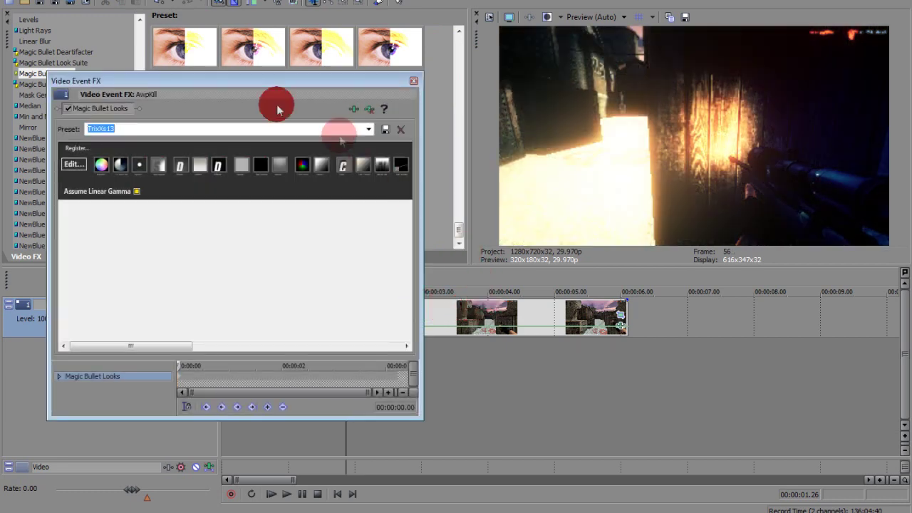
drag(458, 233, 403, 87)
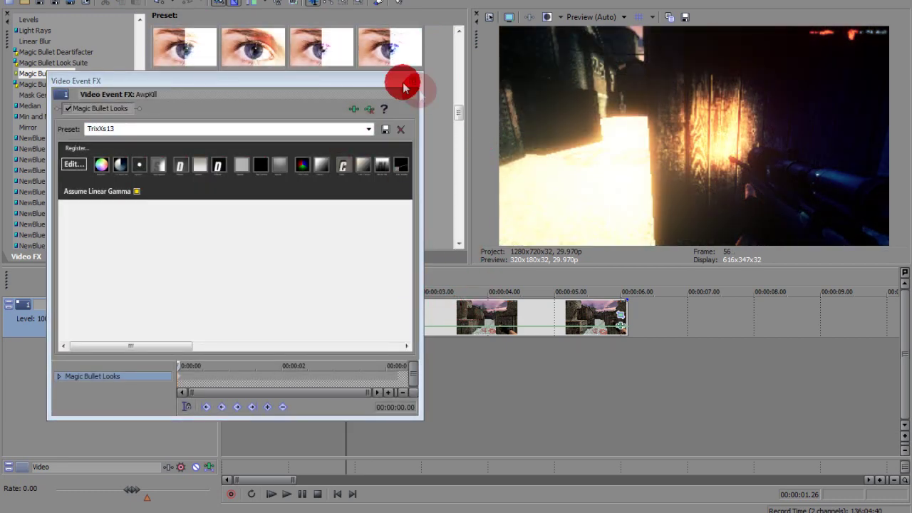
click(410, 83)
- Disable Magic Bullet Looks in the second clip's effect chain
drag(460, 120, 625, 326)
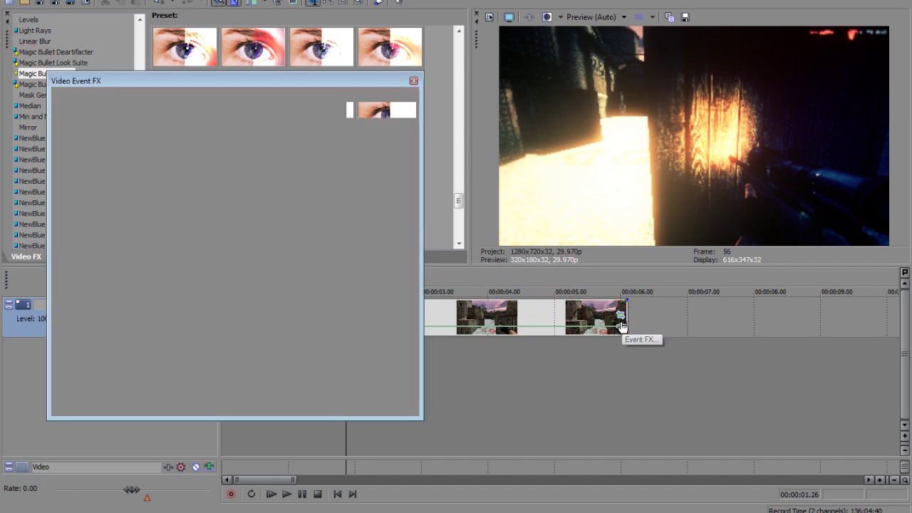
click(74, 112)
click(413, 80)
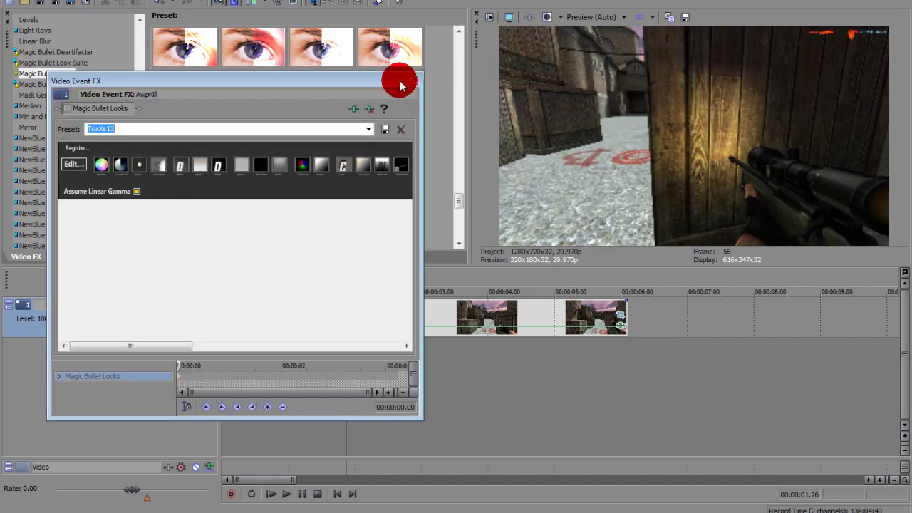
click(442, 308)
- Add two empty video tracks above the track that holds the clips
click(339, 384)
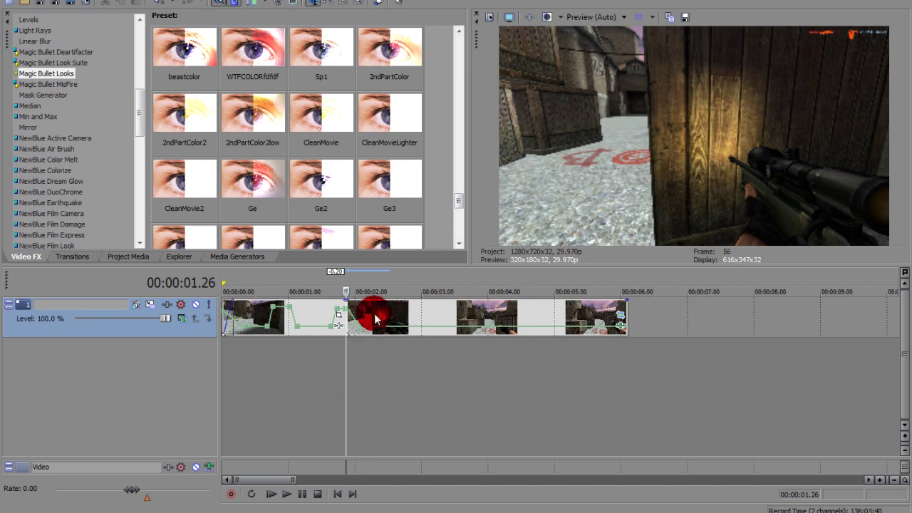
key(ctrl+shift+q)
key(ctrl+shift+q)
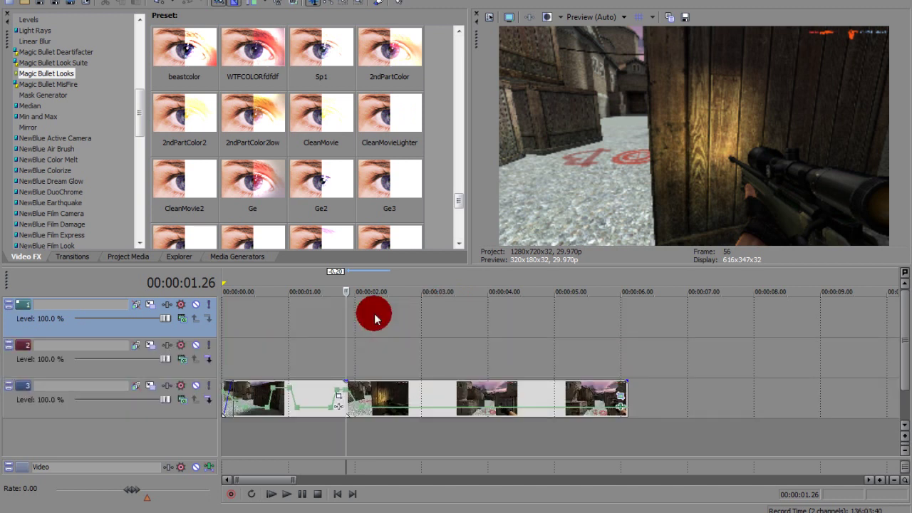
- Copy the second clip and paste the duplicate onto track 2 at 00:00:01.26, directly above the original
click(362, 393)
click(391, 393)
click(368, 393)
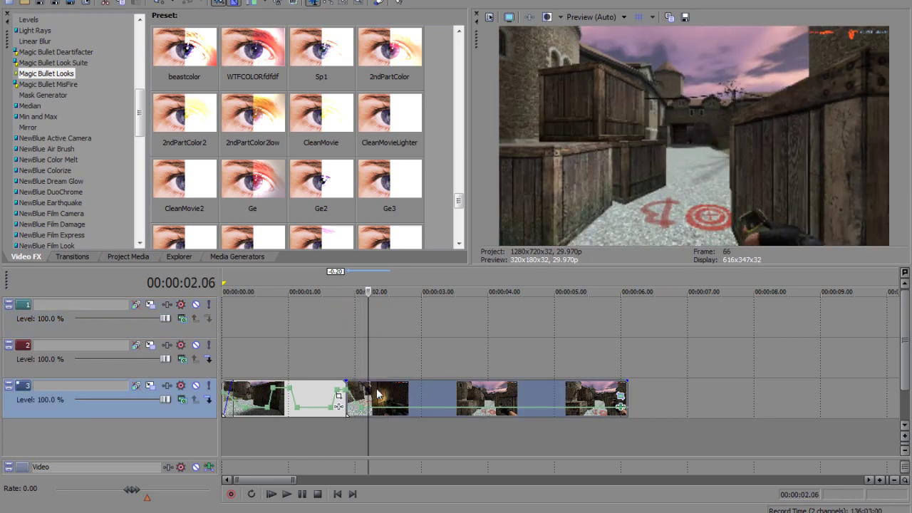
right_click(376, 388)
click(443, 210)
click(362, 347)
click(346, 371)
right_click(375, 360)
click(401, 369)
click(342, 330)
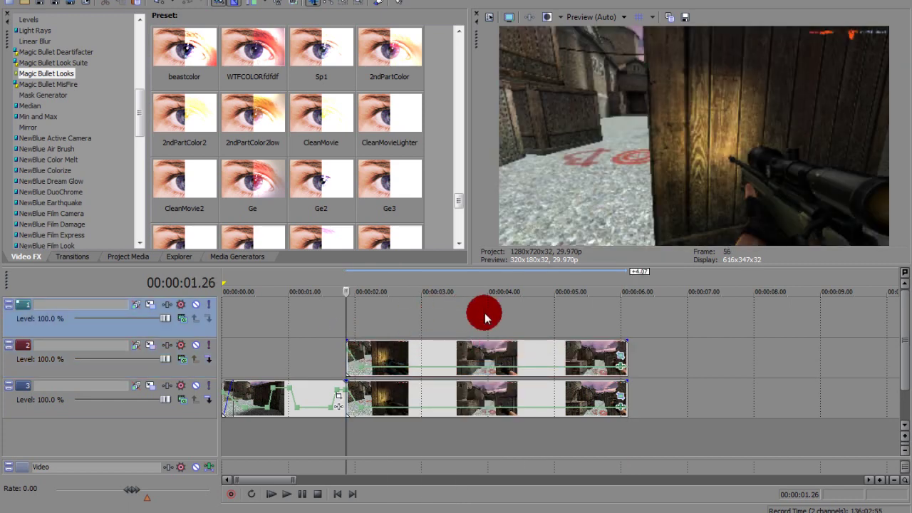
- Apply the Cookie Cutter preset Tutorial to the duplicate clip on track 2
scroll(82, 133, down, 4)
scroll(95, 140, up, 5)
scroll(92, 139, down, 5)
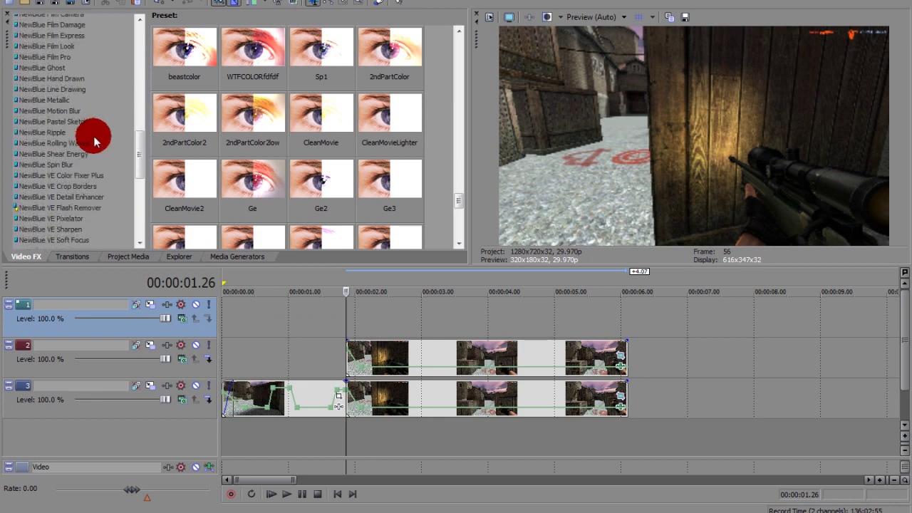
scroll(76, 220, up, 8)
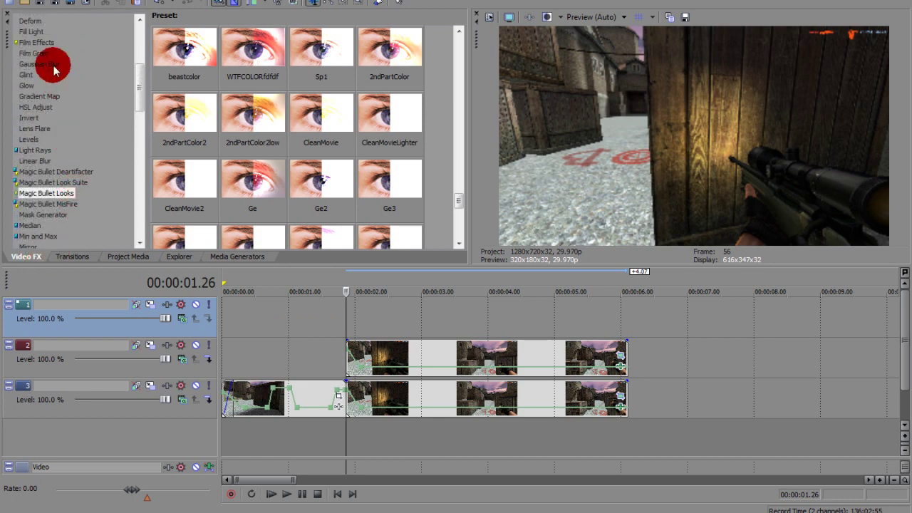
scroll(49, 64, up, 5)
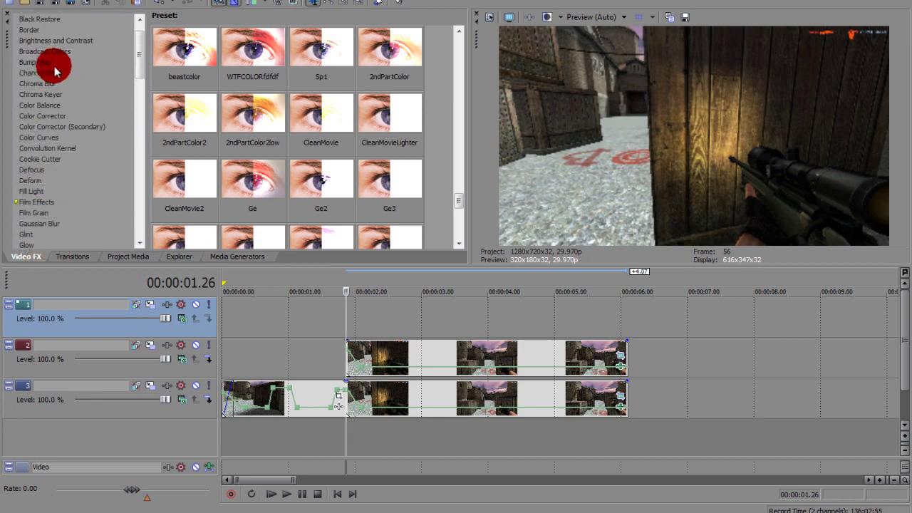
click(46, 159)
drag(456, 72, 450, 201)
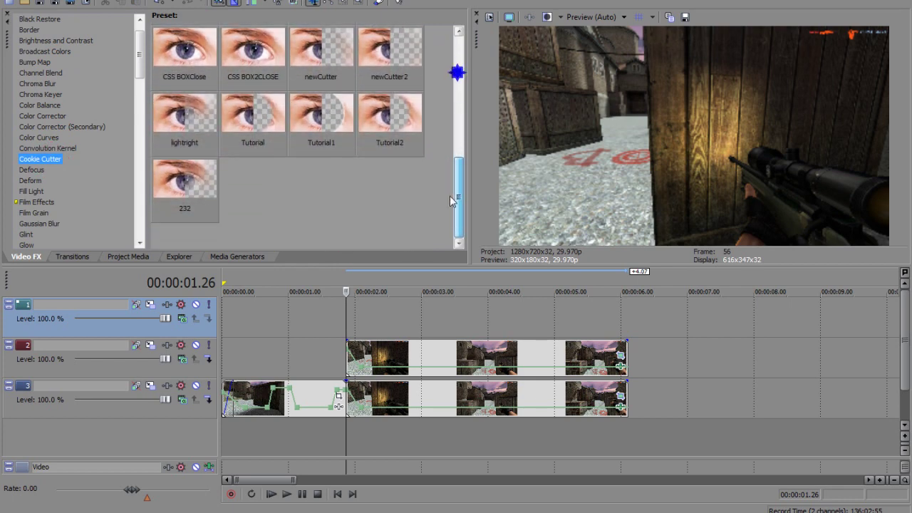
click(240, 114)
drag(241, 114, 445, 350)
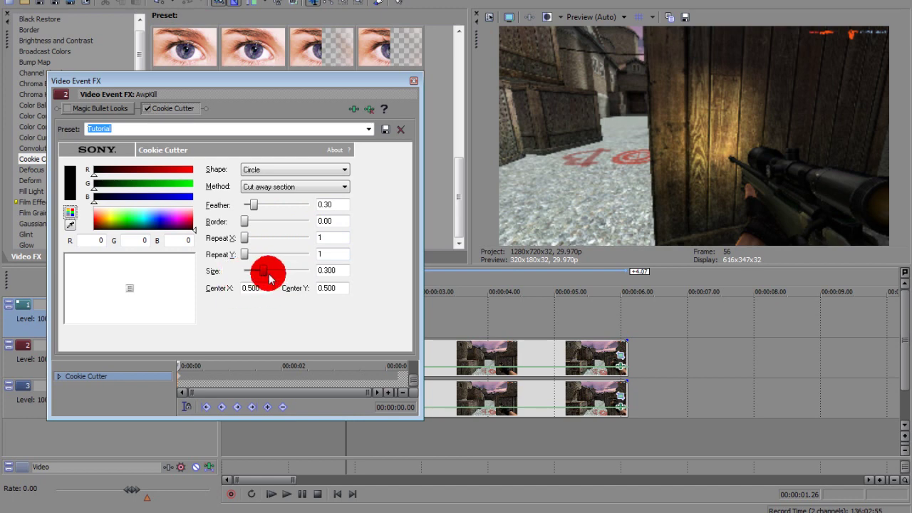
- Add a Cookie Cutter keyframe at 00:00:01.04 with Size 0.520 and close the effect settings
drag(181, 367, 171, 369)
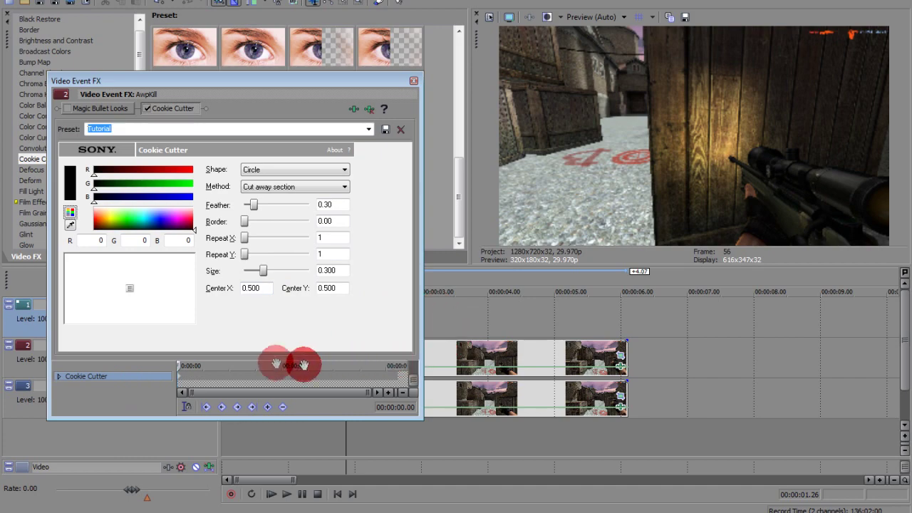
drag(301, 78, 320, 57)
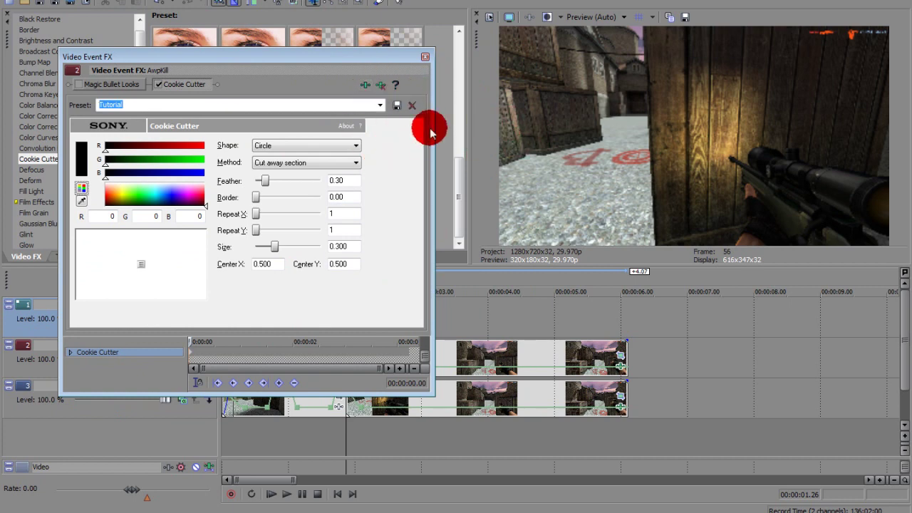
drag(191, 343, 240, 359)
drag(332, 55, 308, 69)
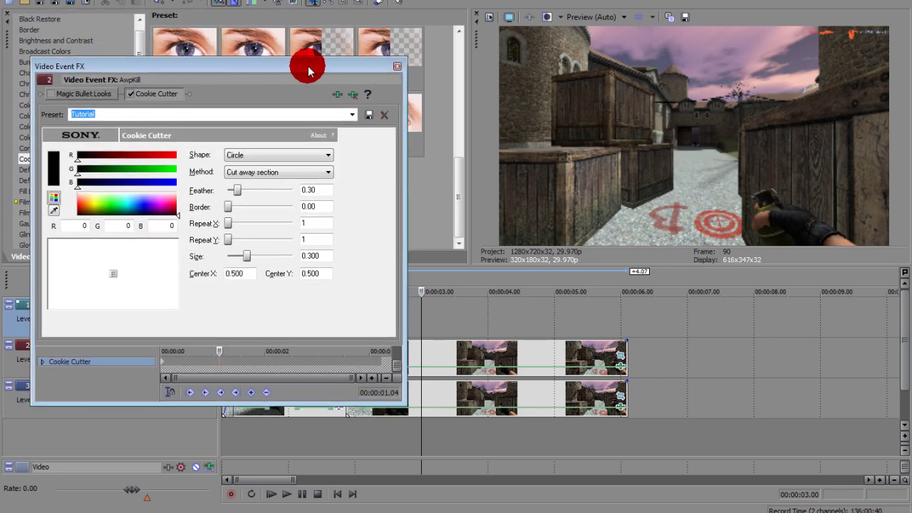
double_click(308, 257)
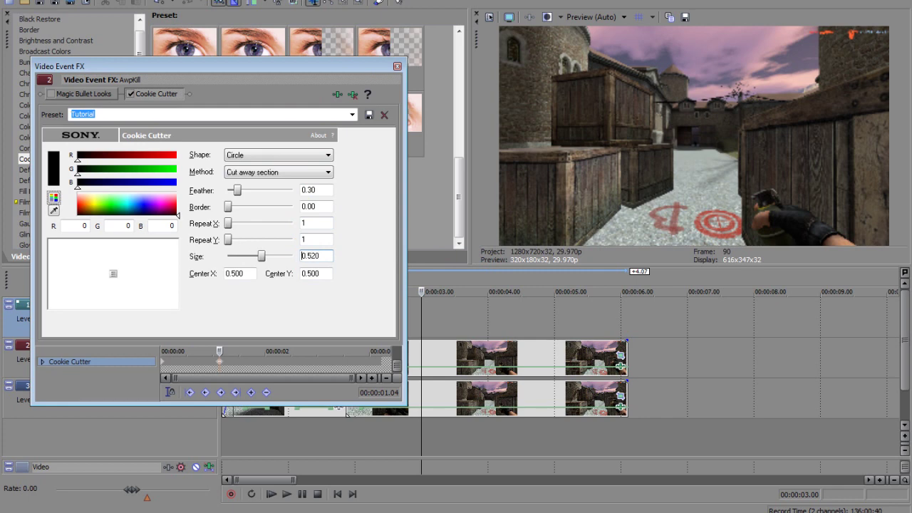
click(397, 66)
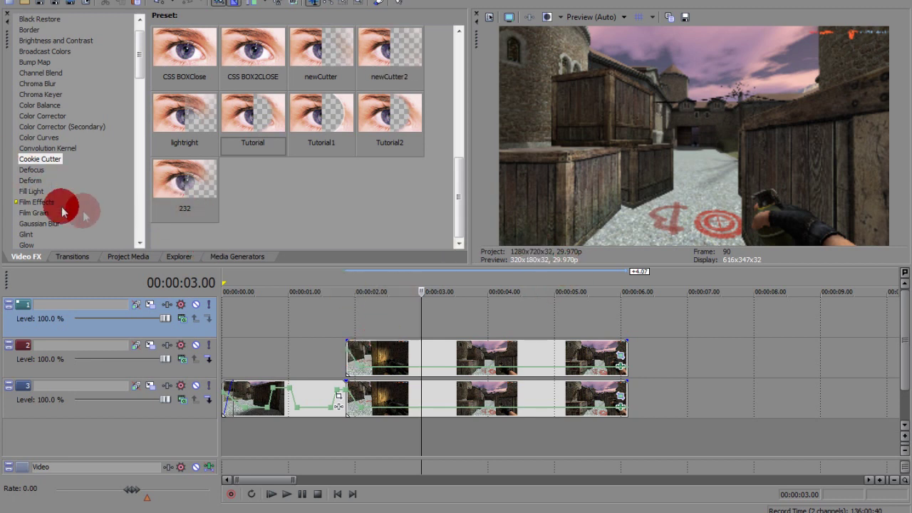
- Apply the Defocus preset Tutorial to the duplicate clip on track 2, keeping Radius at 1.80
scroll(83, 171, down, 2)
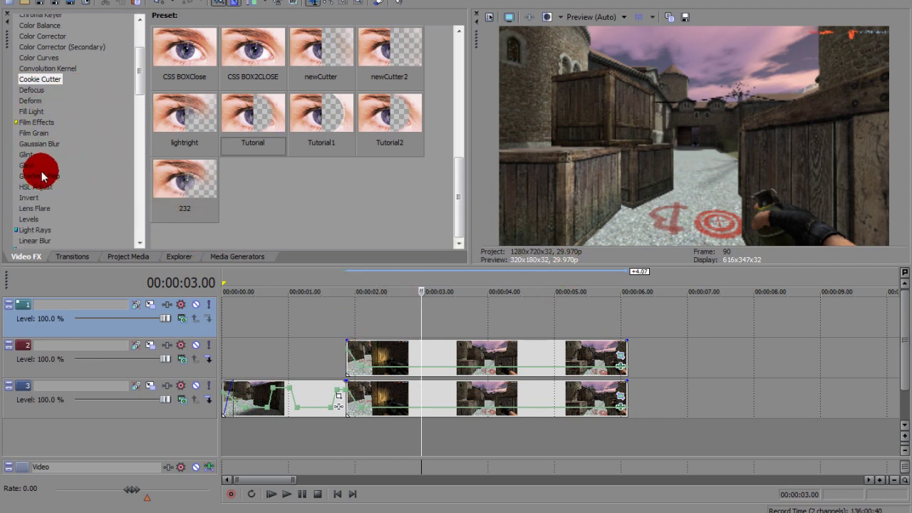
scroll(64, 197, down, 1)
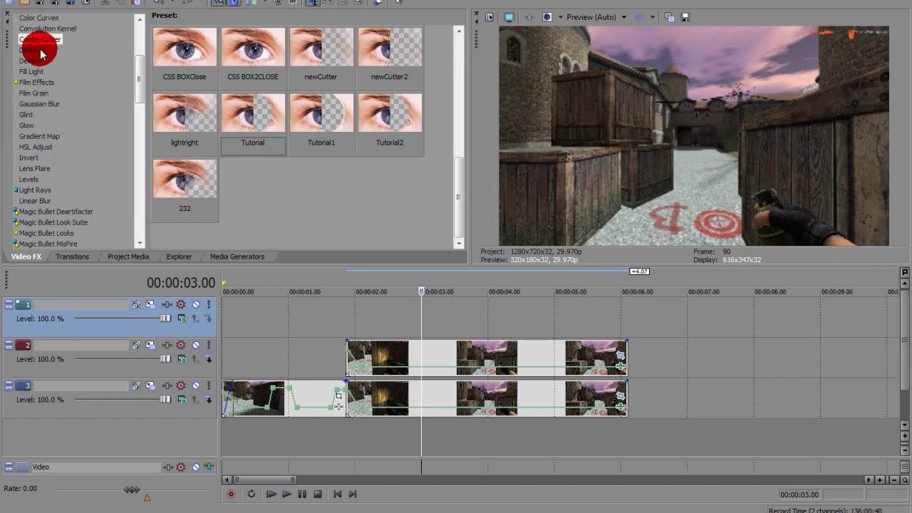
scroll(104, 114, up, 1)
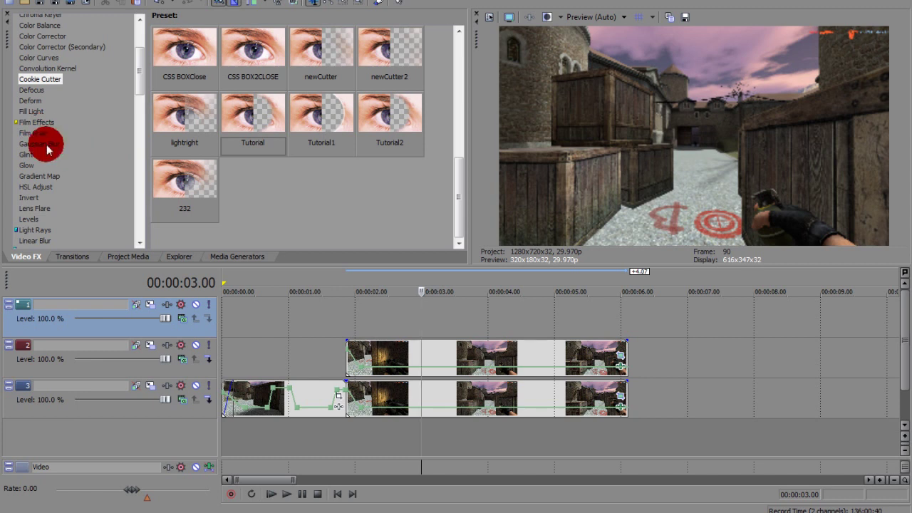
scroll(73, 148, down, 8)
scroll(97, 124, up, 12)
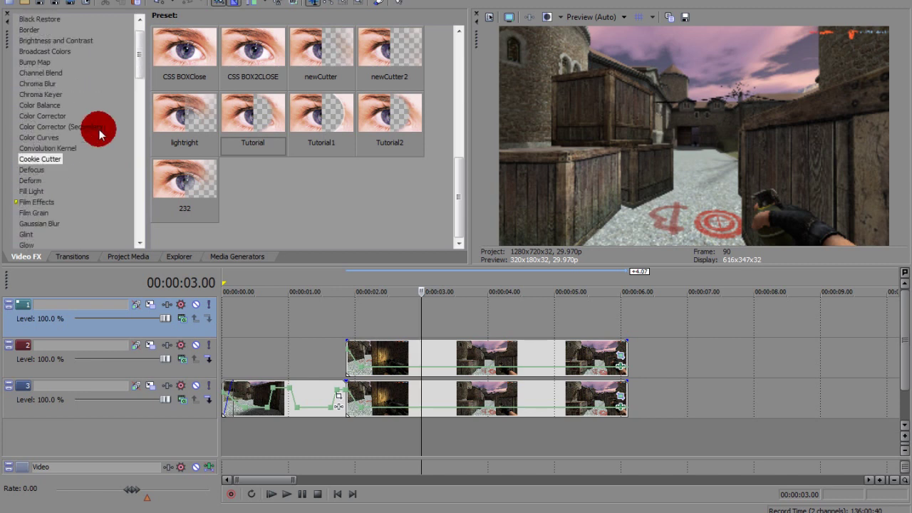
scroll(46, 182, down, 2)
scroll(47, 186, down, 2)
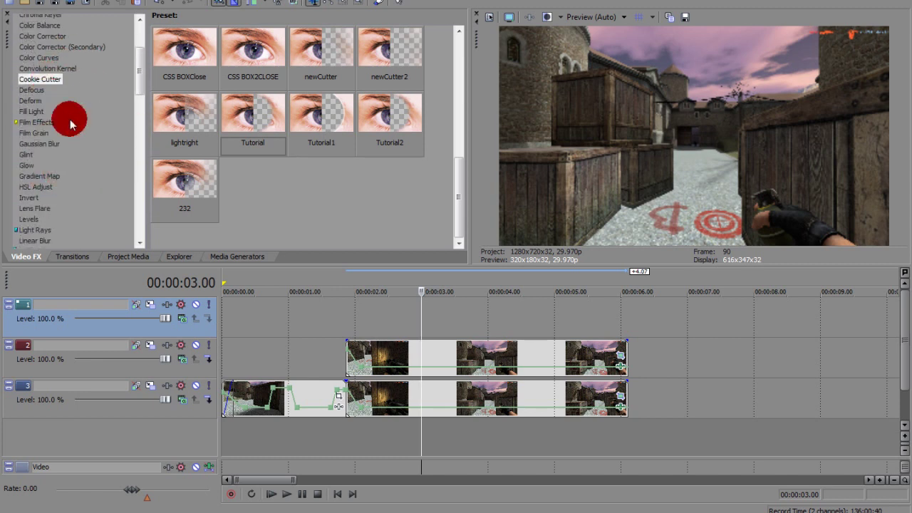
click(31, 90)
drag(188, 138, 406, 350)
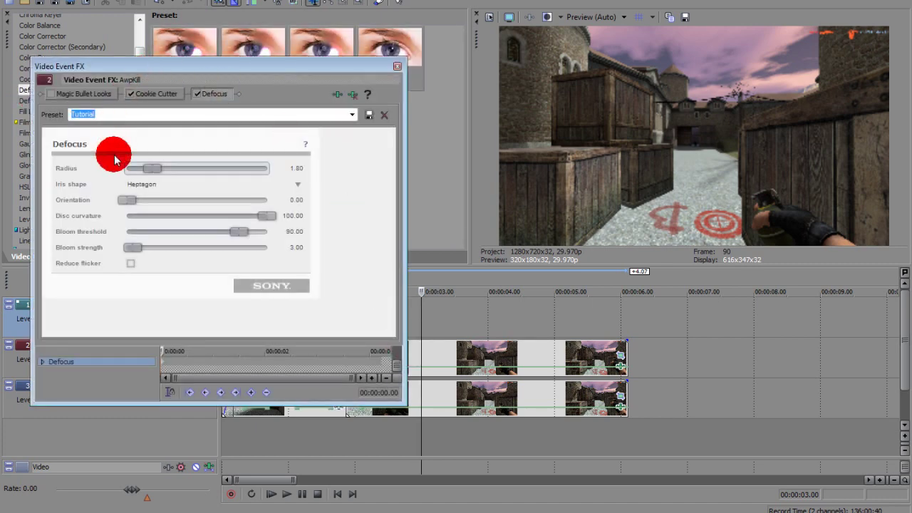
drag(140, 171, 157, 169)
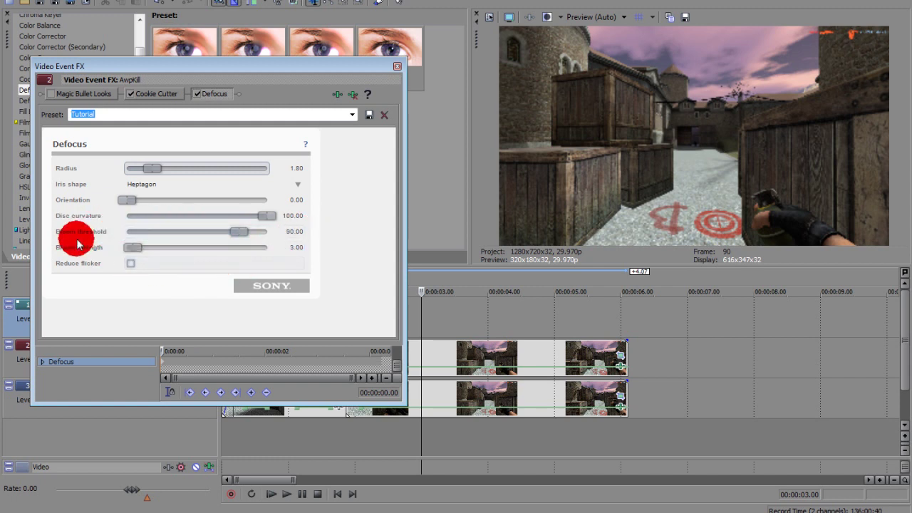
click(397, 66)
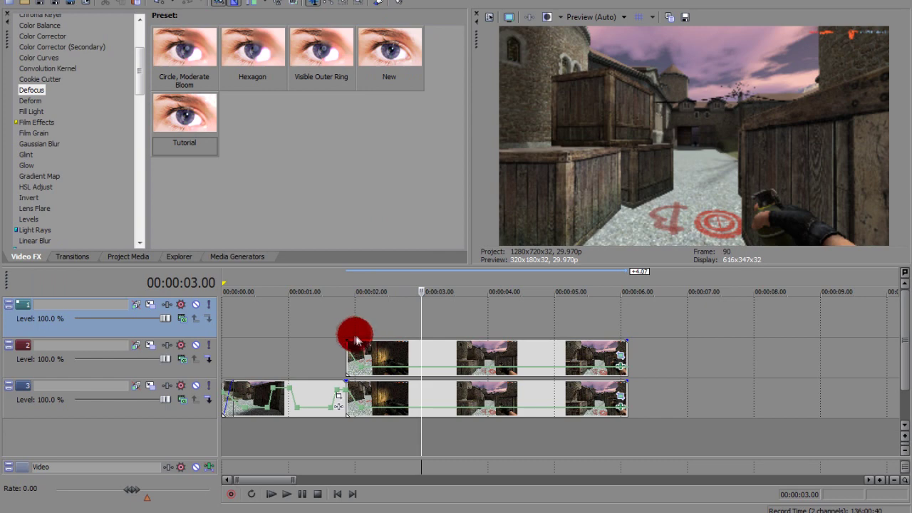
- Play and scrub the first frames of the duplicated clip to check the animated edge blur
click(353, 336)
drag(361, 333, 370, 331)
click(357, 329)
click(331, 329)
click(302, 495)
click(302, 494)
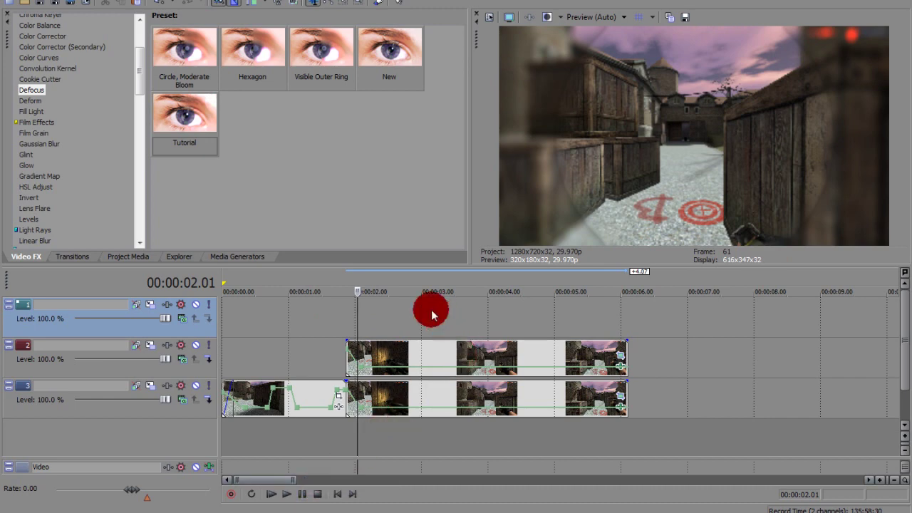
click(372, 329)
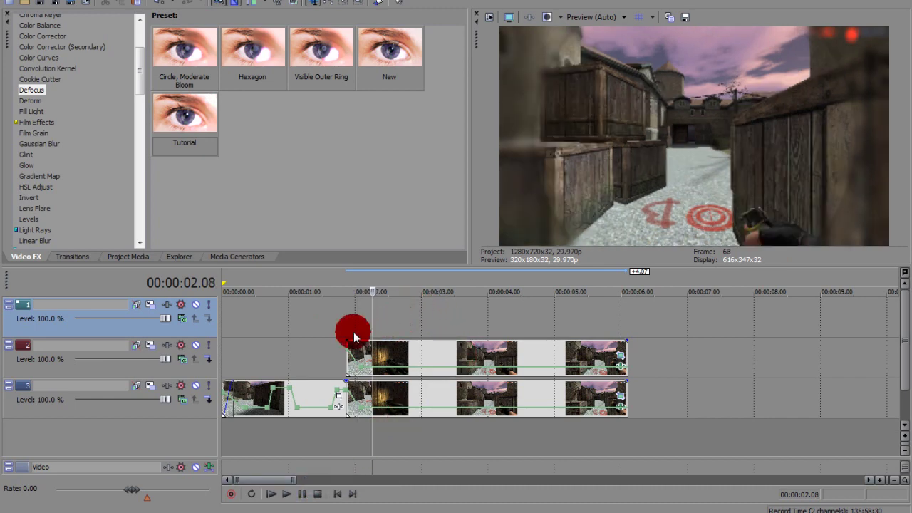
- Copy the blurred duplicate clip on track 2 and paste it onto track 1, aligned with the clips below
click(354, 333)
click(362, 334)
right_click(411, 348)
click(448, 164)
click(342, 320)
right_click(361, 306)
click(374, 316)
click(339, 319)
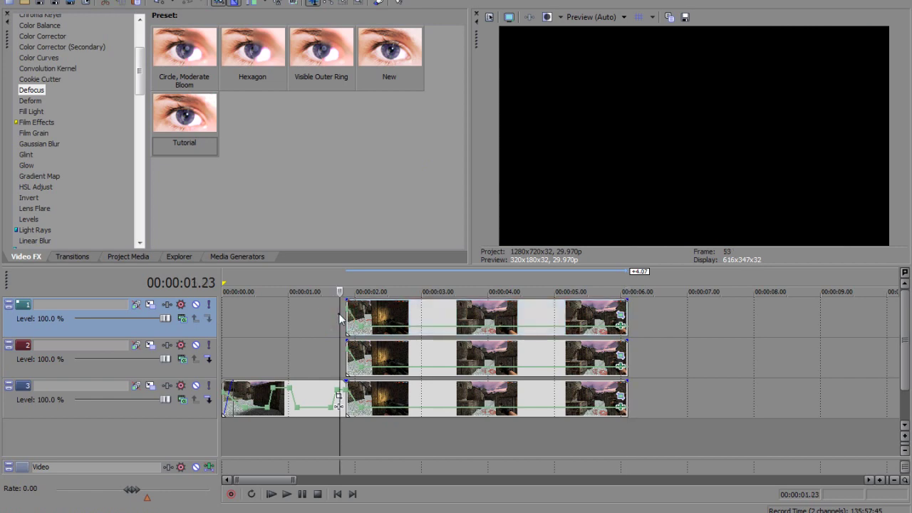
- Play the stacked clips from their start at 00:00:01.26 to check the stronger edge blur
click(349, 314)
click(343, 328)
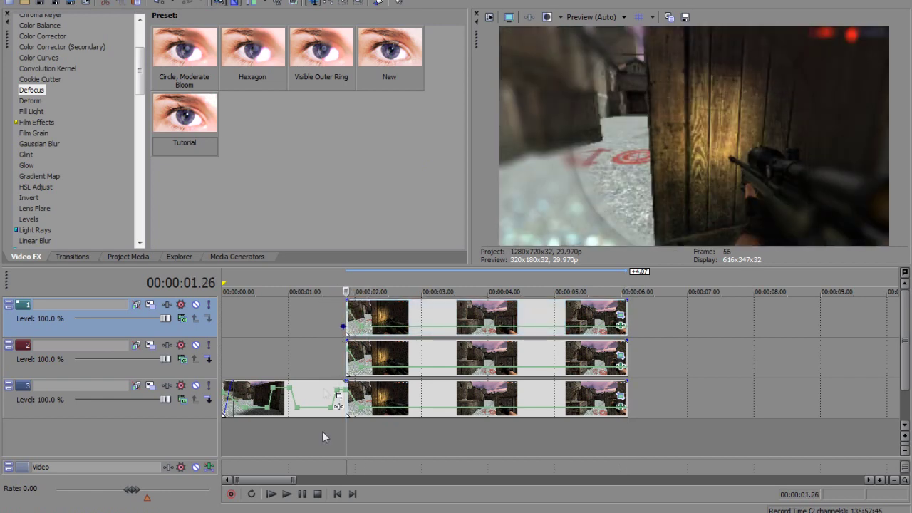
click(293, 494)
click(296, 493)
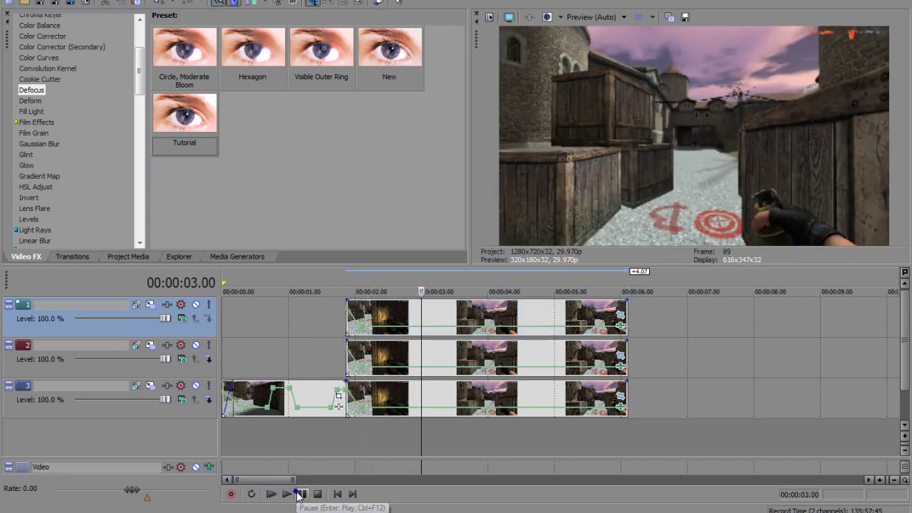
- Set track 1's compositing mode to Custom with the Sony Height Map plug-in
click(182, 320)
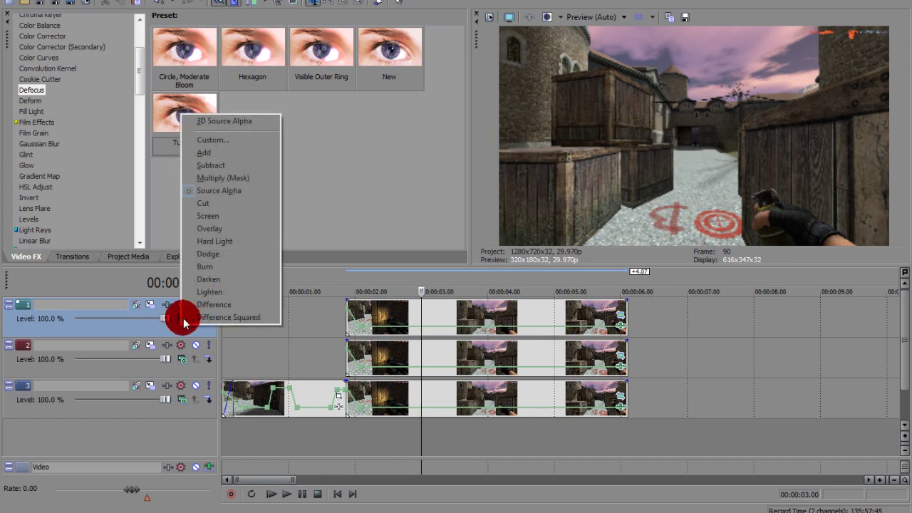
click(215, 142)
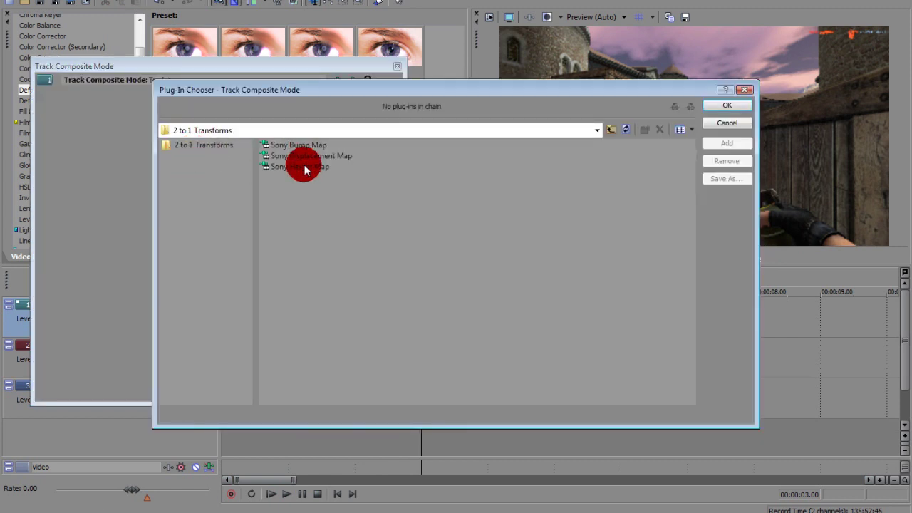
click(727, 106)
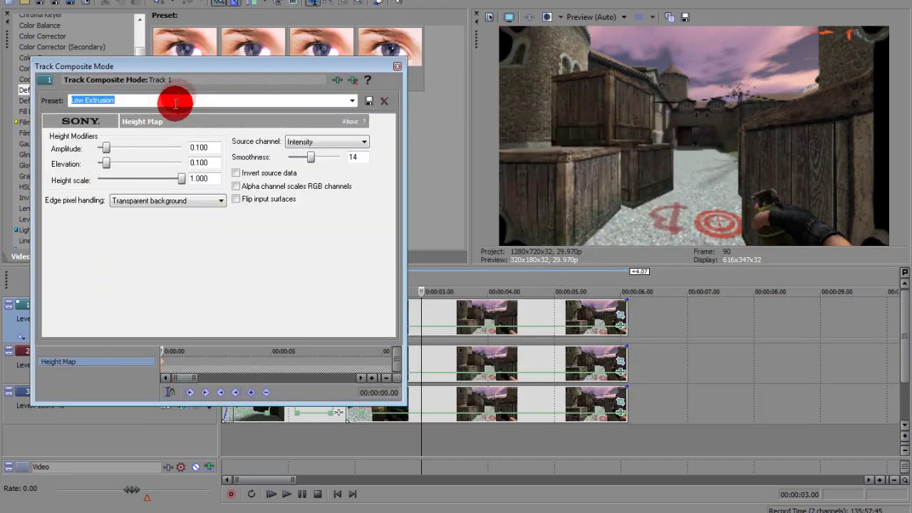
- Load the Height Map preset Tutorial, keeping source channel Intensity and edge handling Wrap pixels around, and close the composite settings
scroll(349, 122, down, 2)
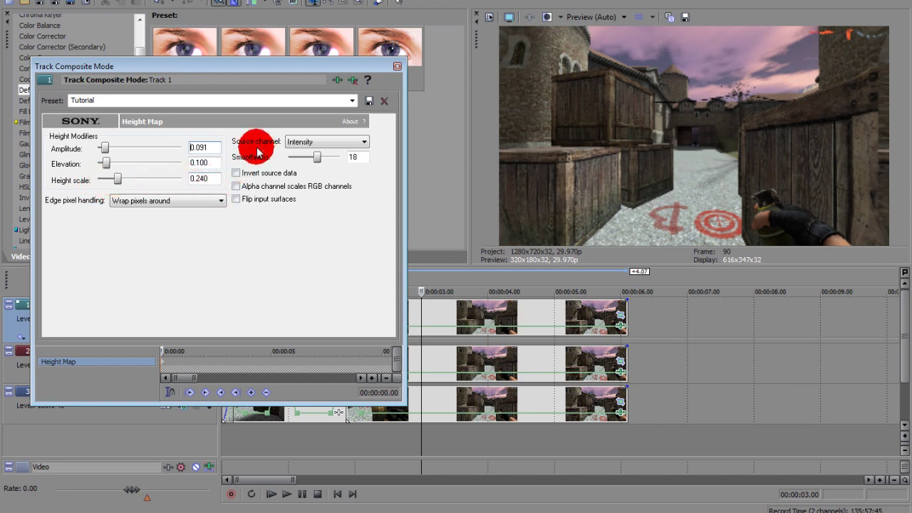
click(307, 142)
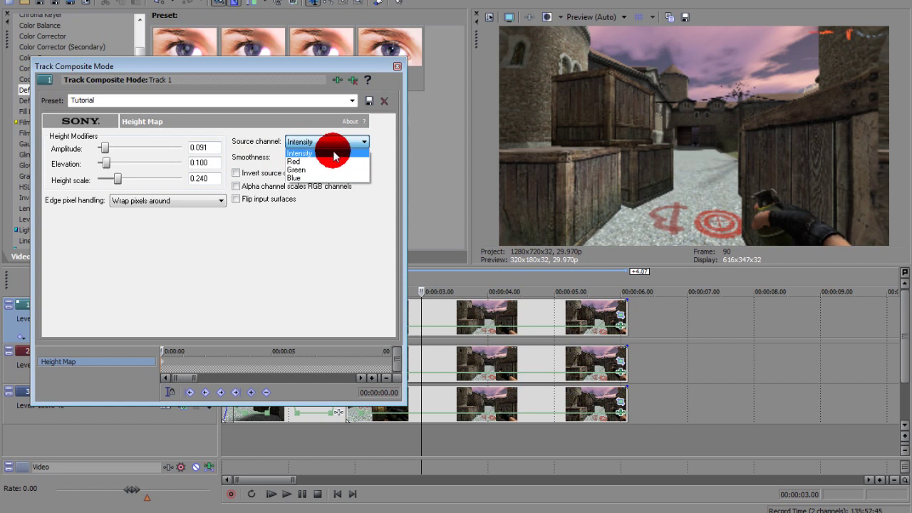
click(334, 154)
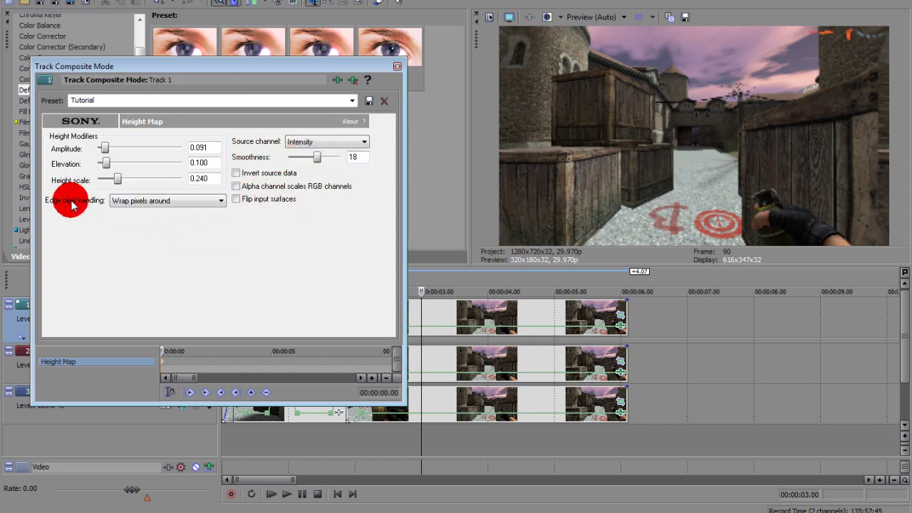
click(132, 201)
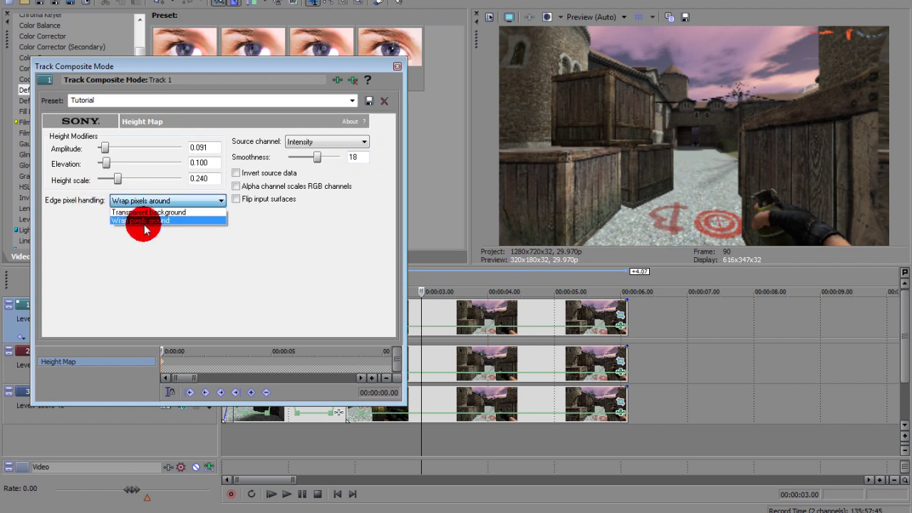
click(142, 223)
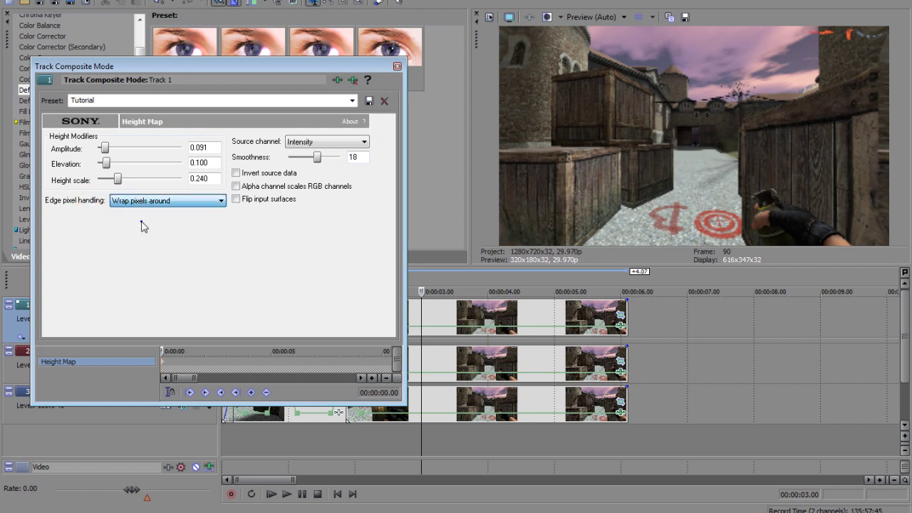
click(397, 71)
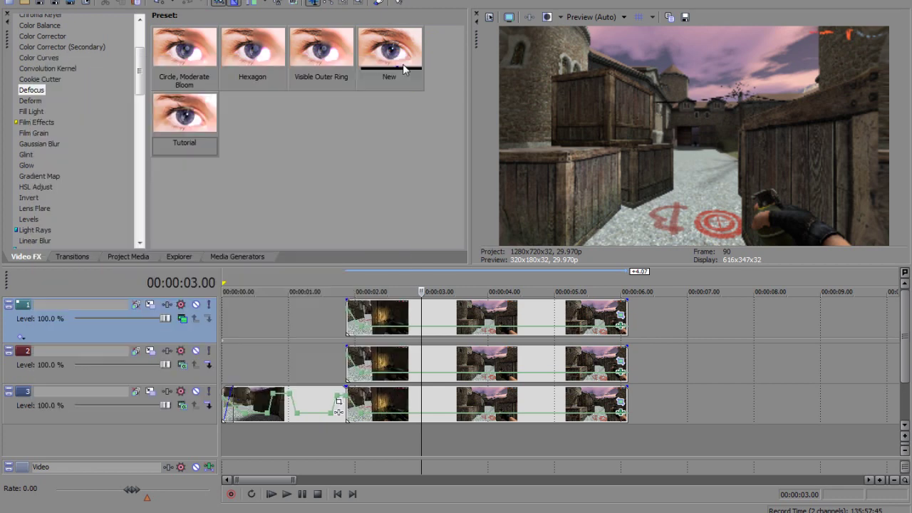
- Play the stacked clips from before and at their start to check the Height Map distortion
click(332, 311)
click(279, 318)
click(295, 494)
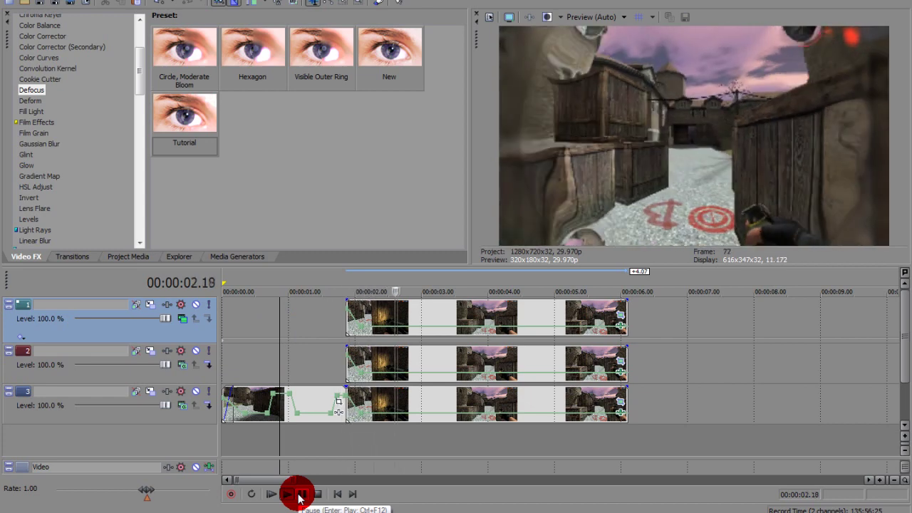
click(299, 497)
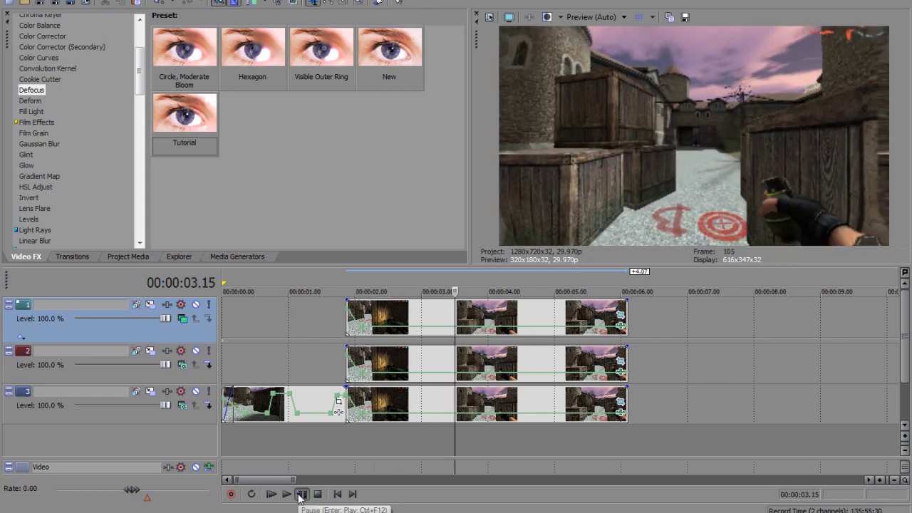
click(300, 496)
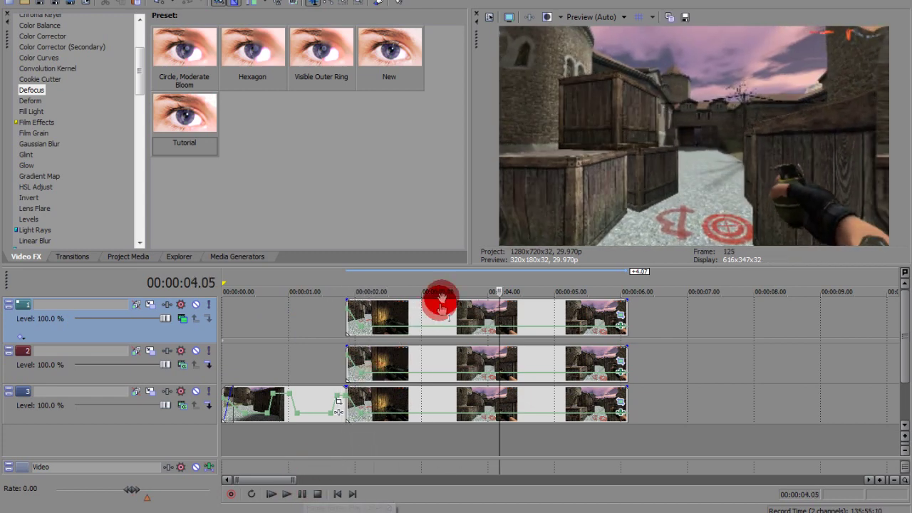
click(347, 317)
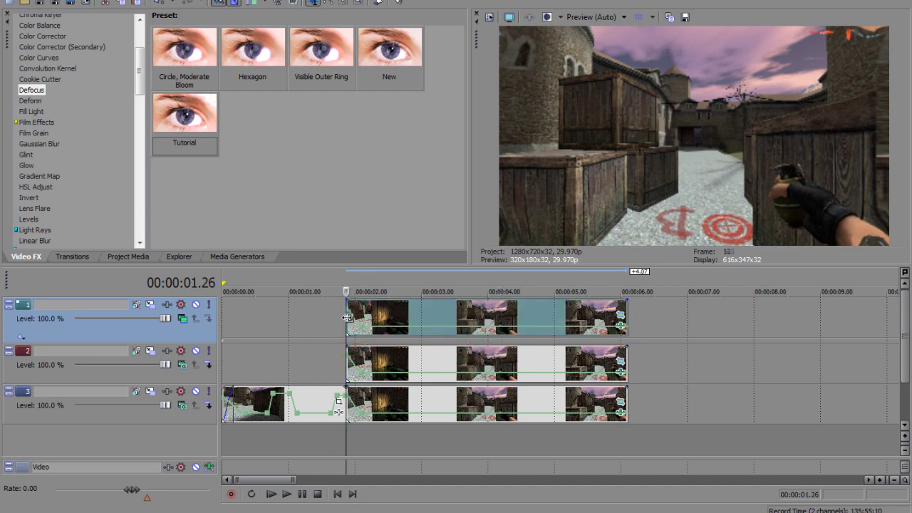
click(287, 497)
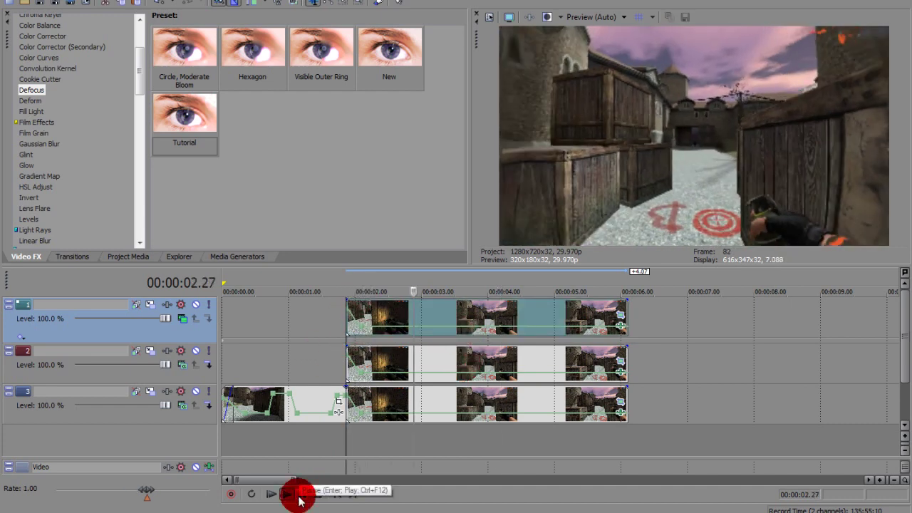
click(302, 494)
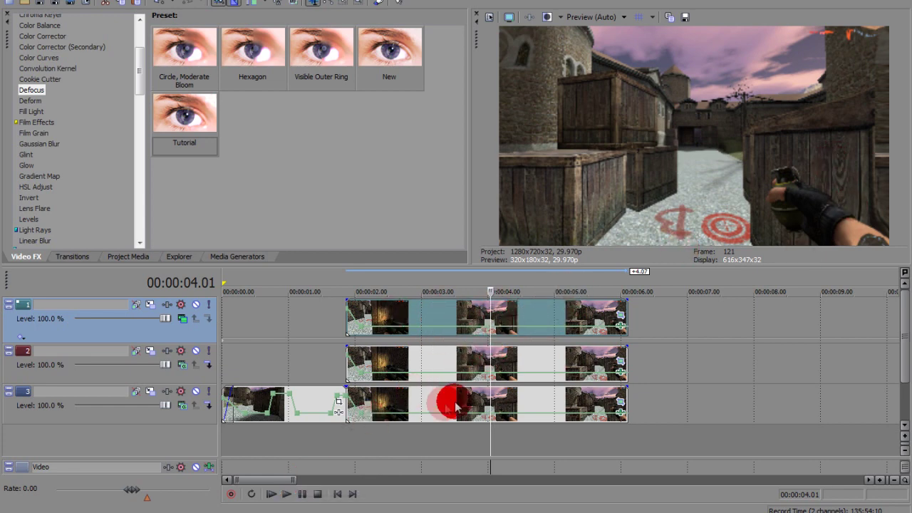
- Shorten the track 1 clip by 2.16 at its end and play the result from 00:00:01.19
drag(627, 309, 459, 321)
click(332, 314)
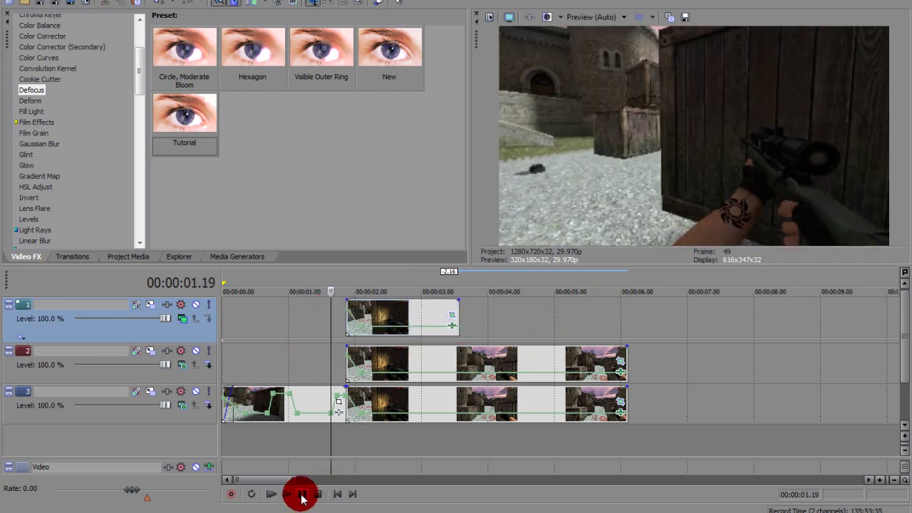
click(303, 496)
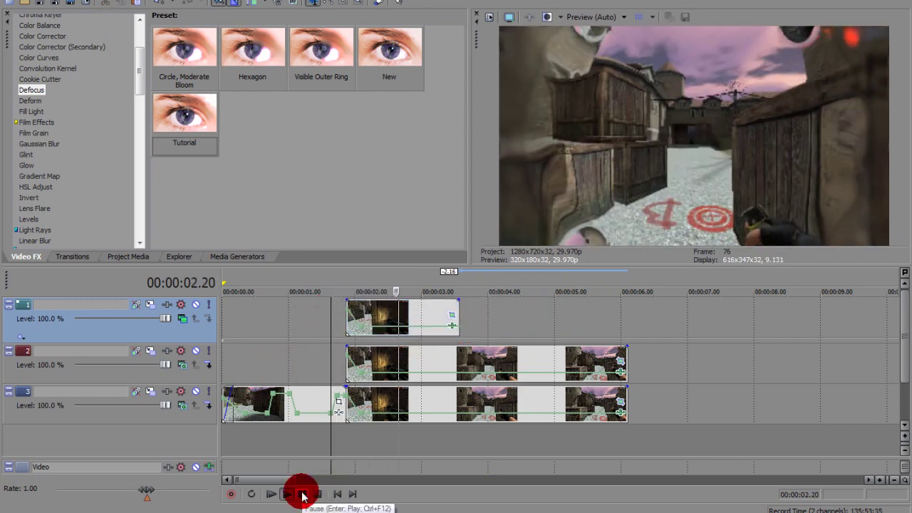
- Trim a further 0.16 off the end of the track 1 clip
click(437, 311)
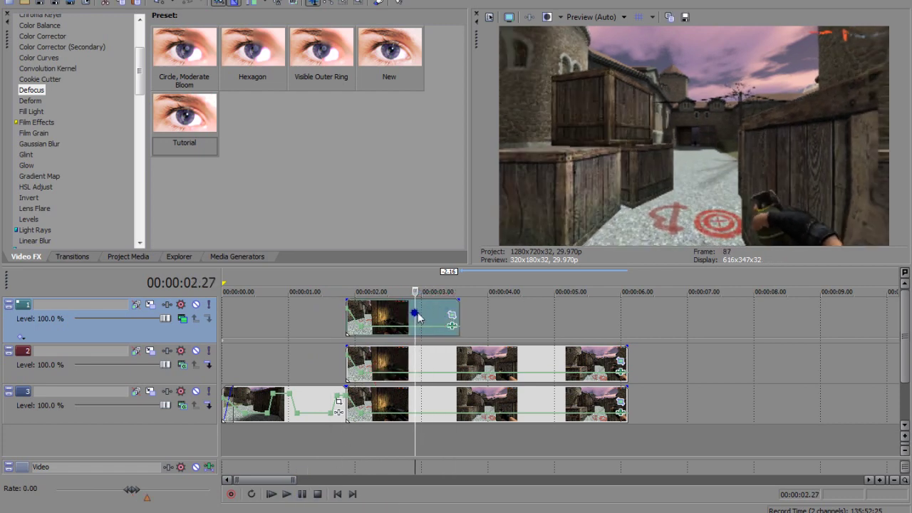
click(455, 313)
drag(456, 308, 424, 313)
- Play the sequence from 00:00:01.07 and again from near its beginning to review the shortened distortion
click(304, 317)
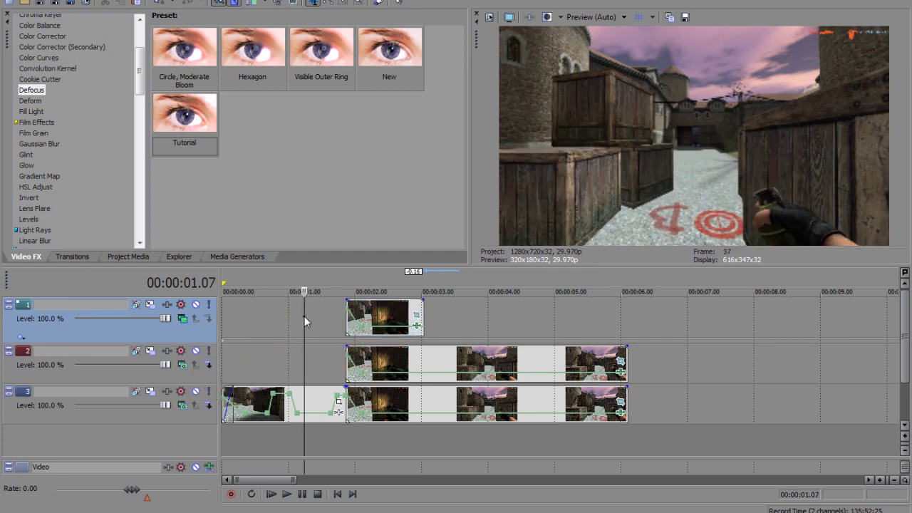
click(300, 495)
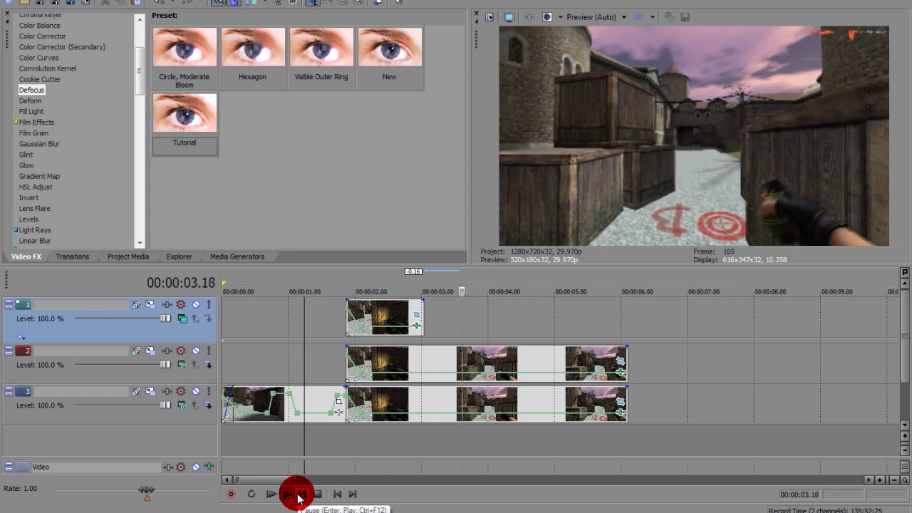
click(300, 495)
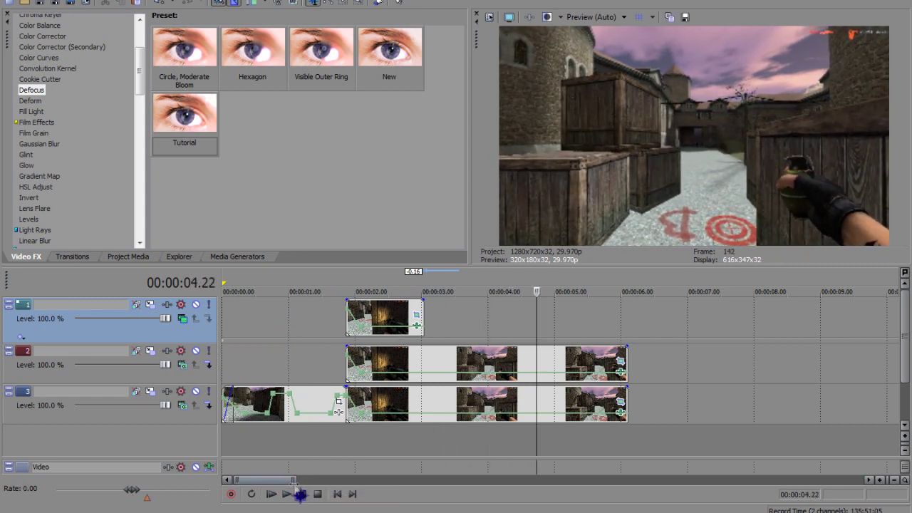
click(250, 367)
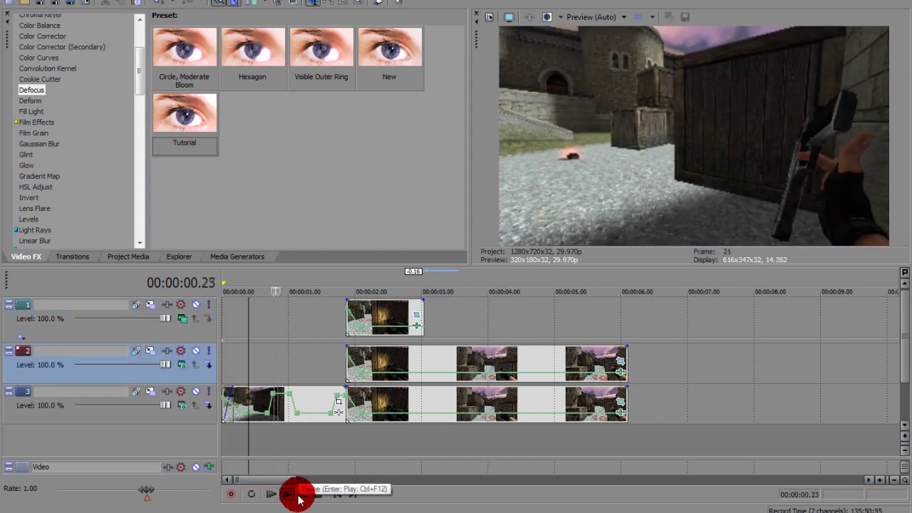
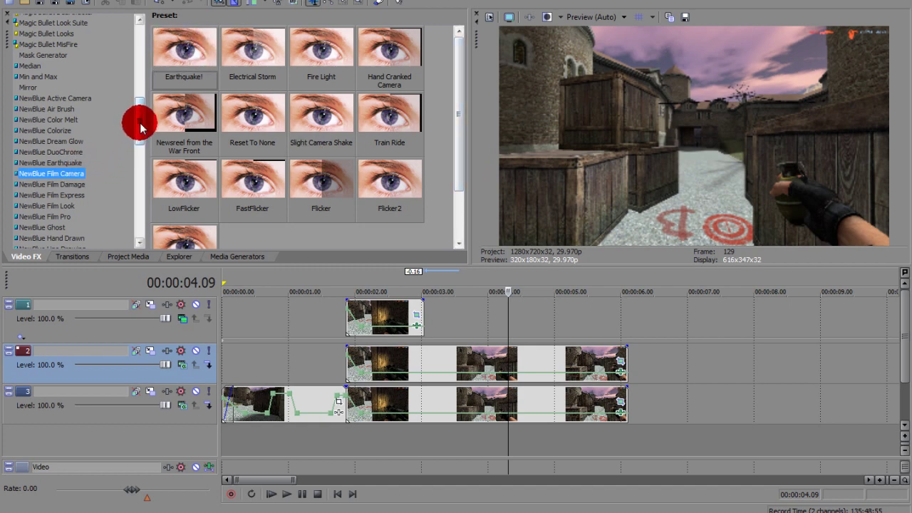
- Apply the NewBlue Film Camera preset JitterBoomShot to the second clip on track 3
click(53, 205)
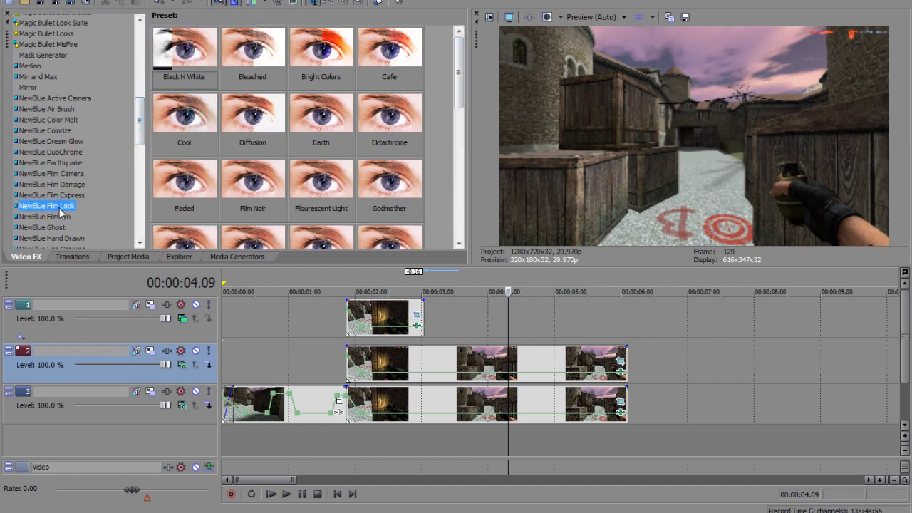
click(74, 174)
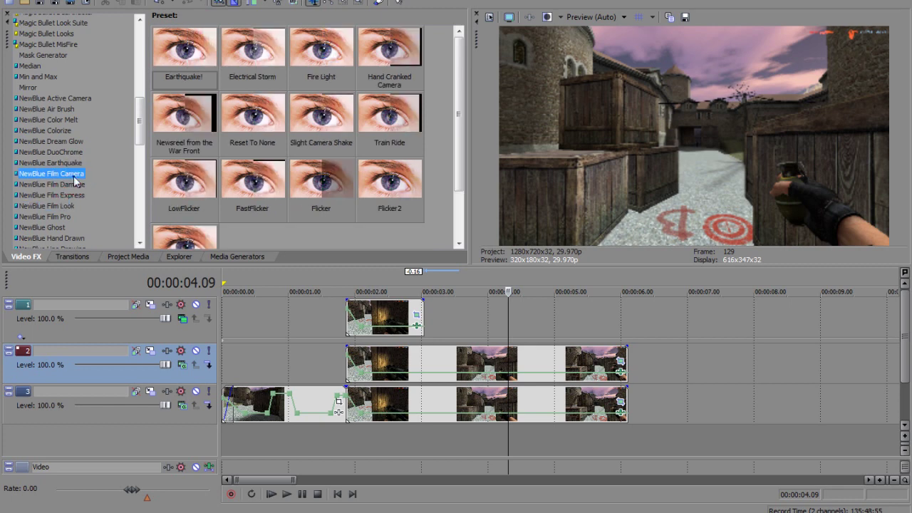
drag(464, 102, 460, 191)
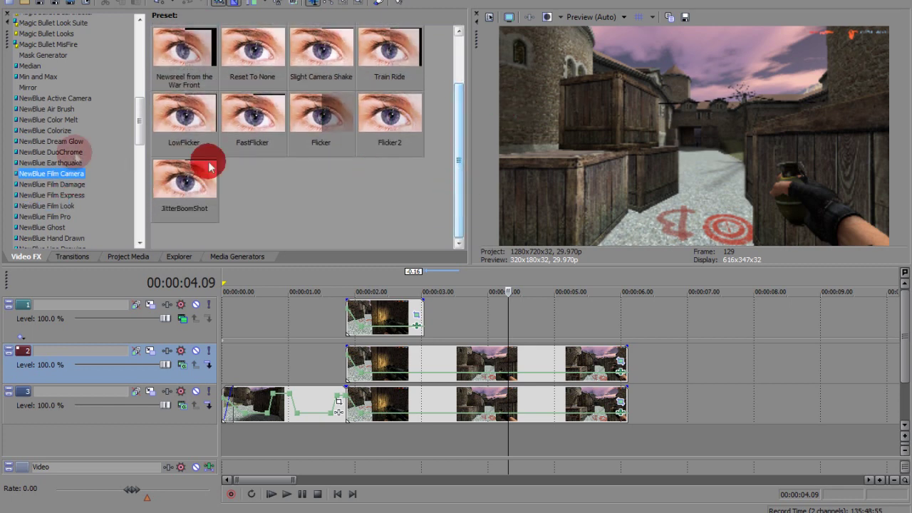
drag(142, 128, 142, 145)
drag(184, 180, 419, 406)
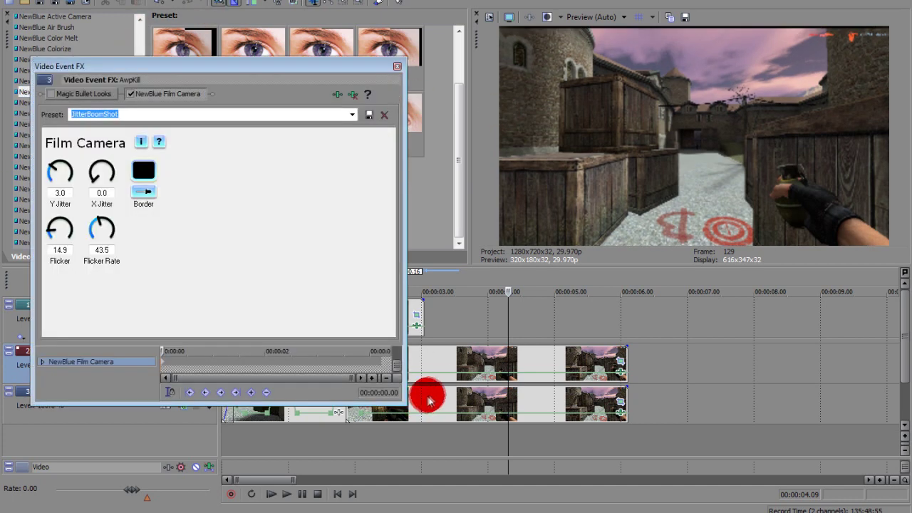
- Remove NewBlue Film Camera from the second clip on track 3 and close the effect settings
click(442, 377)
click(474, 373)
click(96, 115)
click(130, 93)
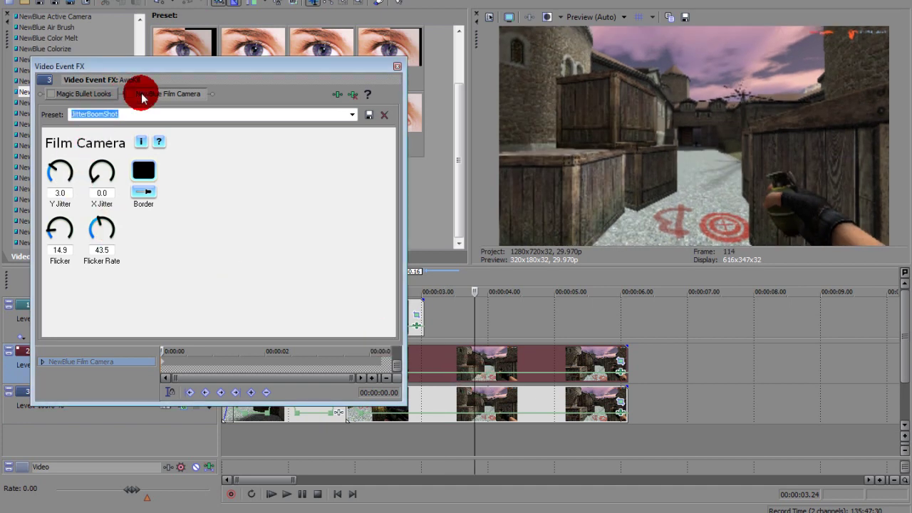
right_click(148, 97)
click(187, 143)
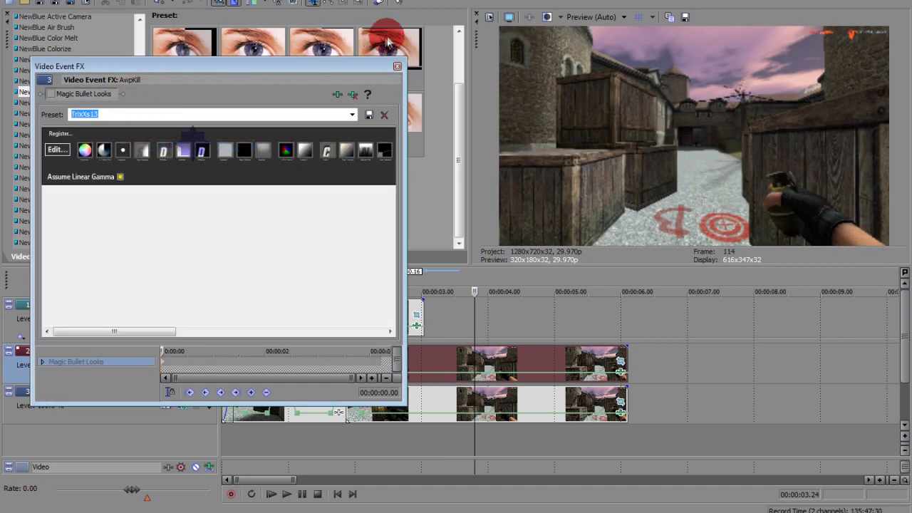
click(396, 67)
- Apply the NewBlue Active Camera preset ShakingVerticleBoom to the second clip on track 3
click(61, 124)
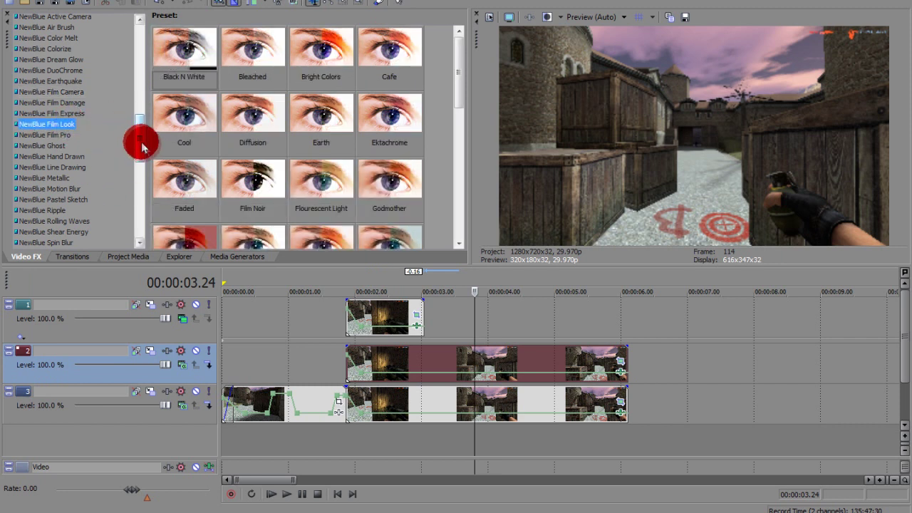
drag(137, 141, 133, 131)
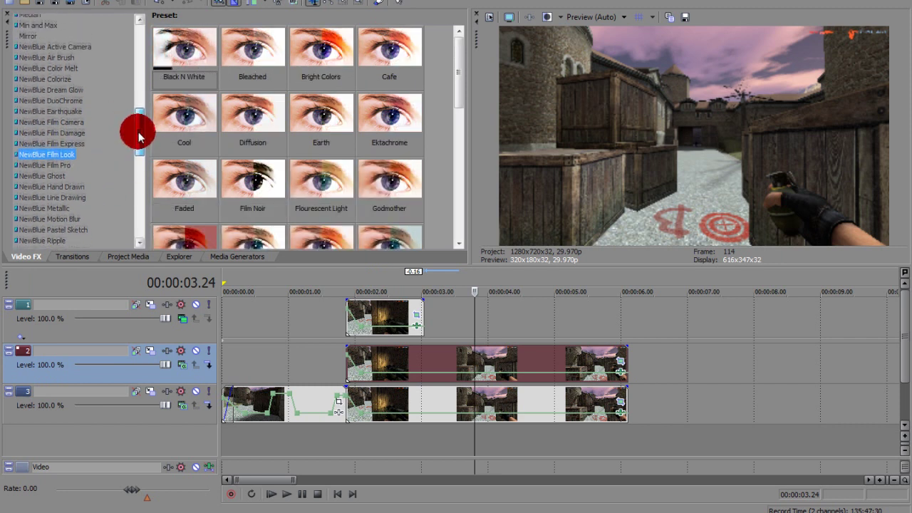
click(63, 118)
click(63, 86)
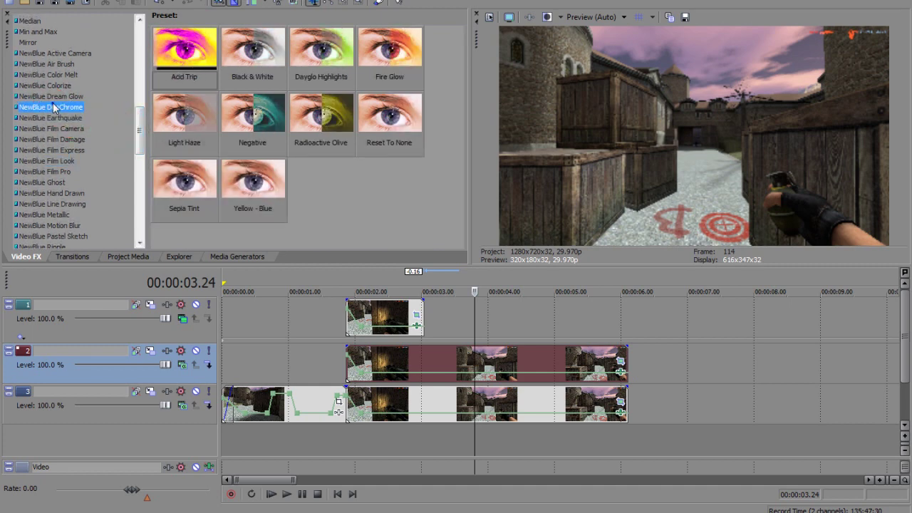
click(57, 75)
click(47, 64)
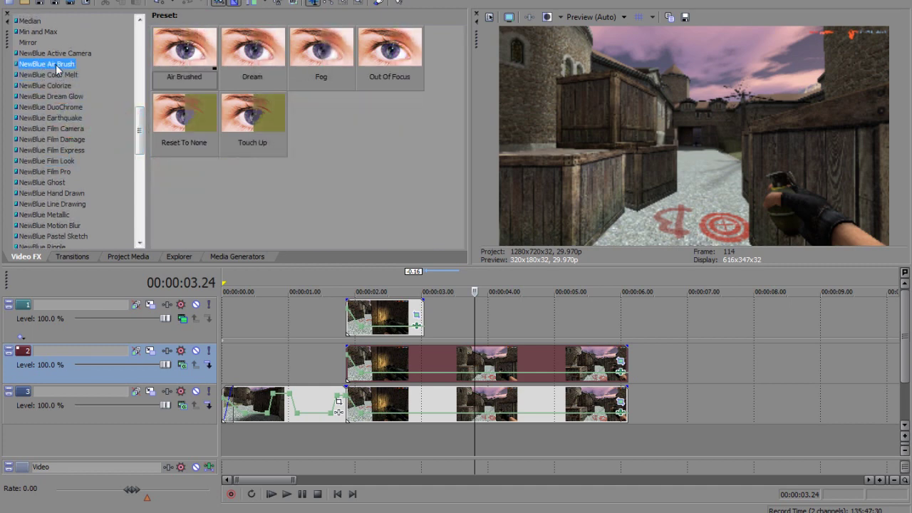
click(54, 54)
scroll(456, 122, down, 2)
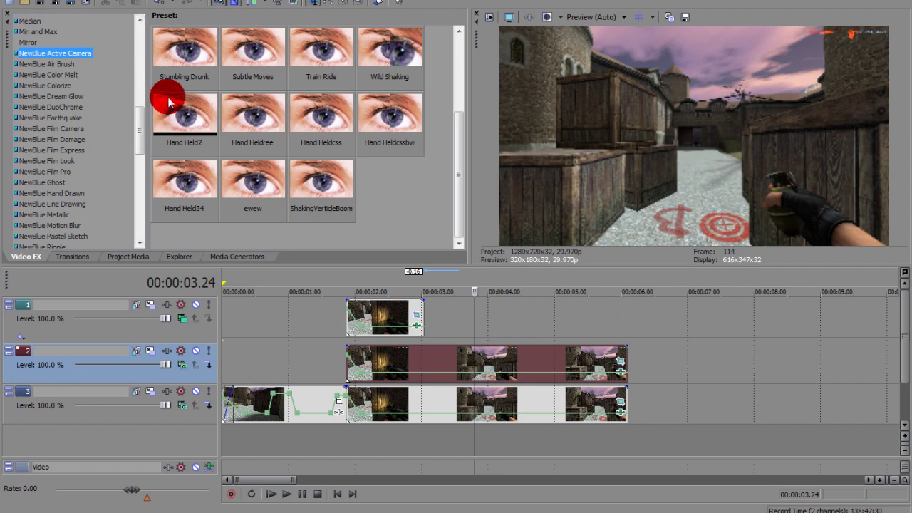
click(340, 186)
drag(455, 412, 452, 409)
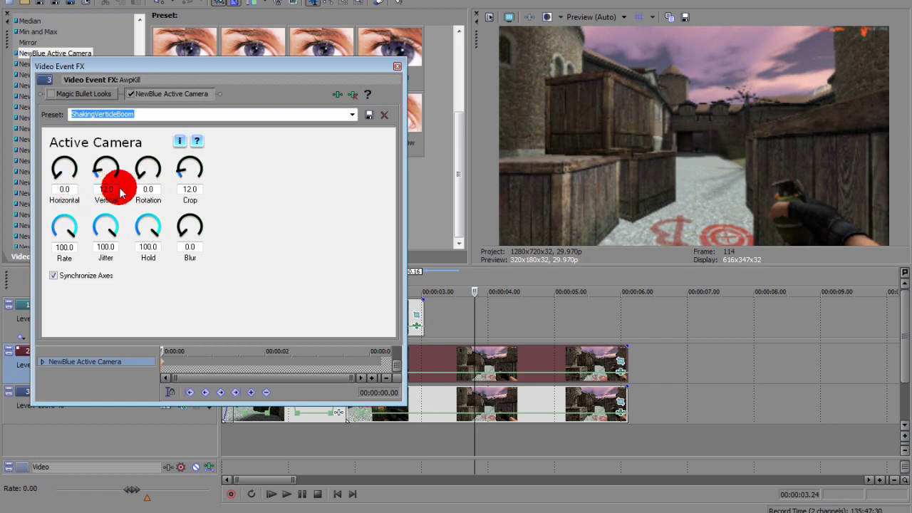
- Examine the Active Camera preset's Vertical, Crop, Rate, Jitter and Hold settings, then close the effect settings
click(163, 199)
click(189, 188)
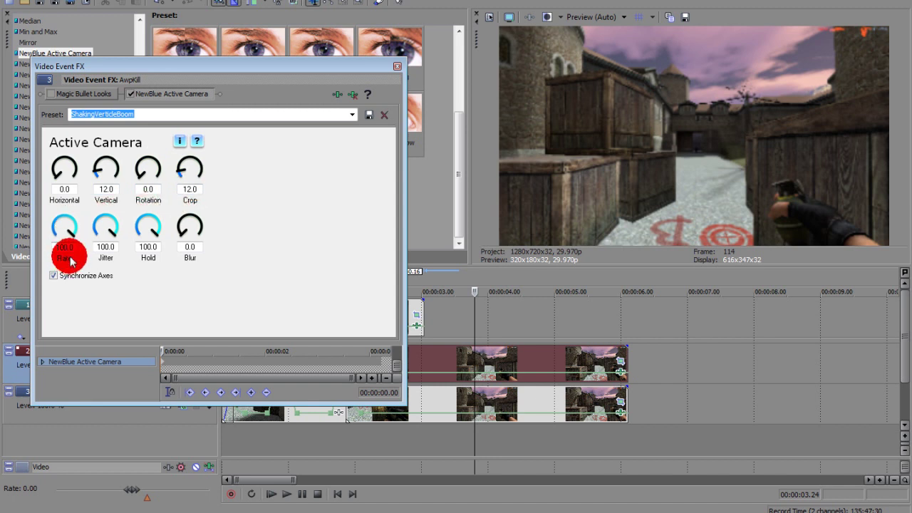
click(138, 257)
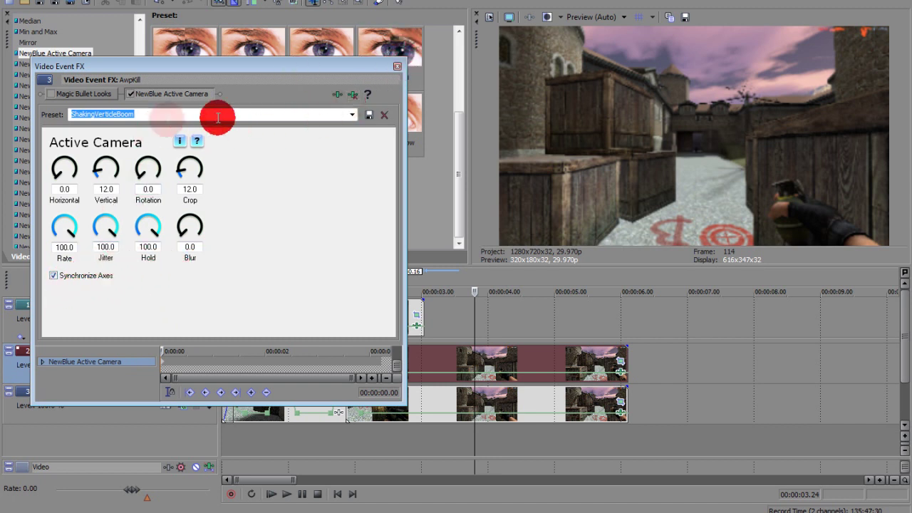
click(364, 116)
click(397, 67)
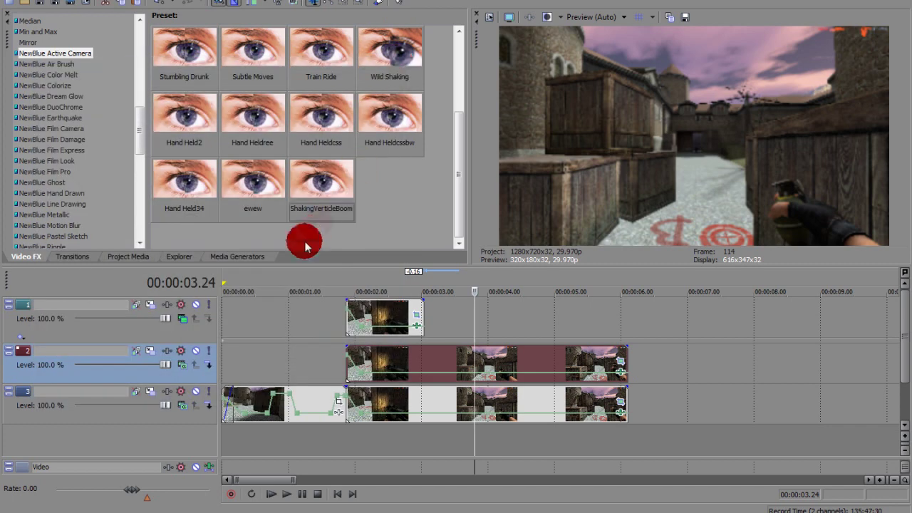
- Apply the ShakingVerticleBoom preset to the clips on tracks 2 and 1 as well, closing the effect settings each time
click(413, 362)
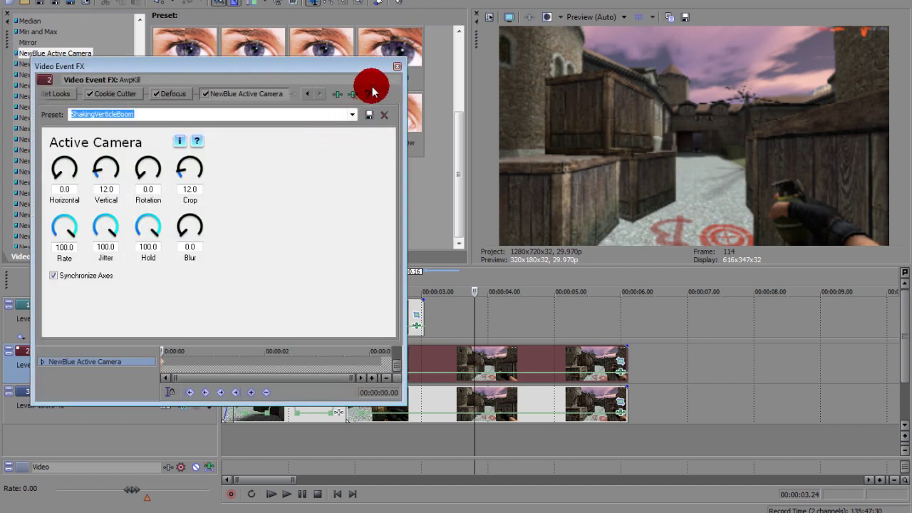
click(397, 66)
click(305, 193)
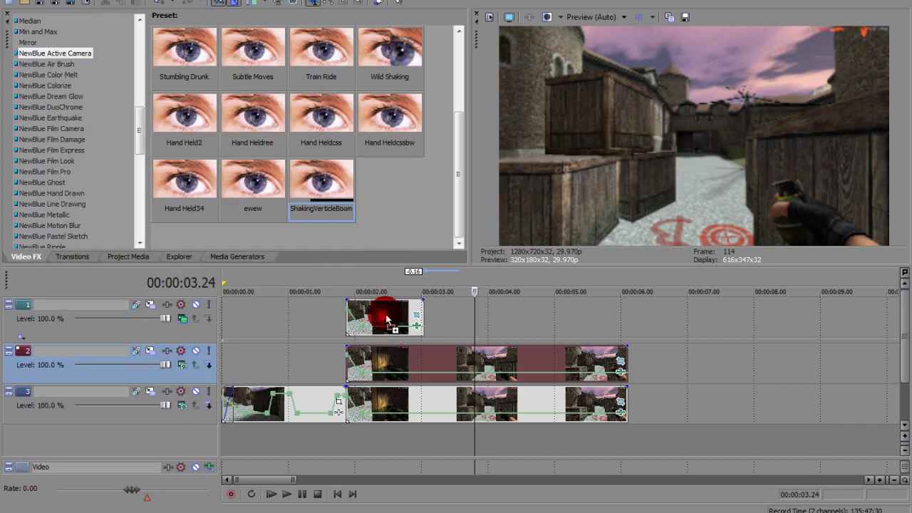
drag(390, 323, 388, 321)
click(397, 66)
- Play the sequence from just before the stacked clips to review the added camera shake
click(332, 297)
click(302, 493)
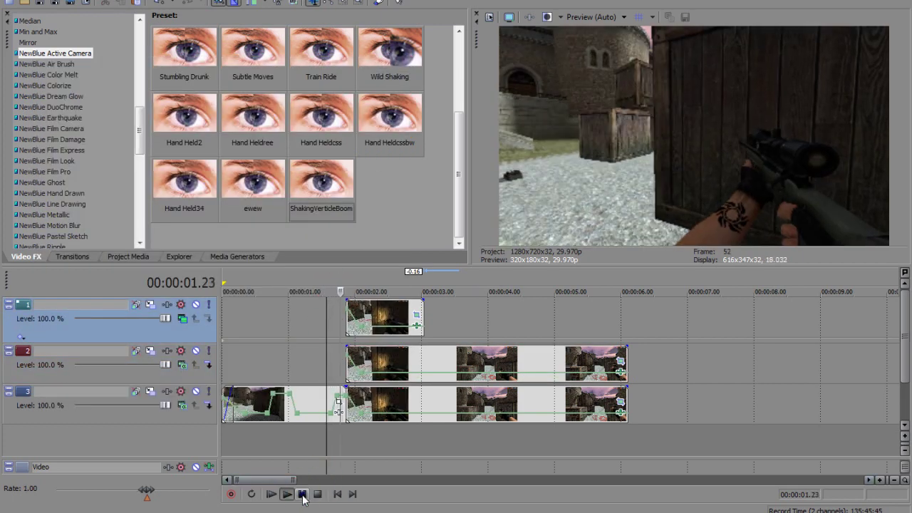
click(302, 494)
click(302, 493)
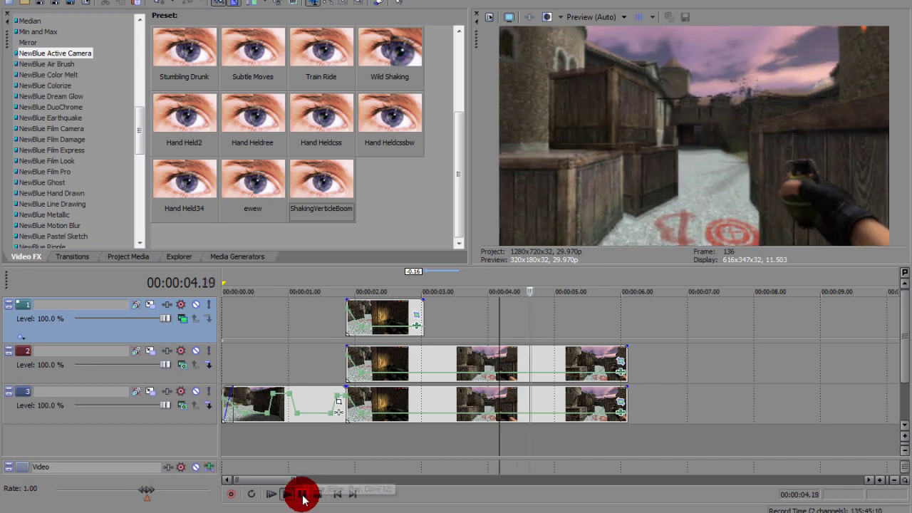
click(303, 494)
- With the playhead at 00:00:01.26, enable Magic Bullet Looks on the second clip on track 3 and close its effect settings
drag(311, 323, 343, 323)
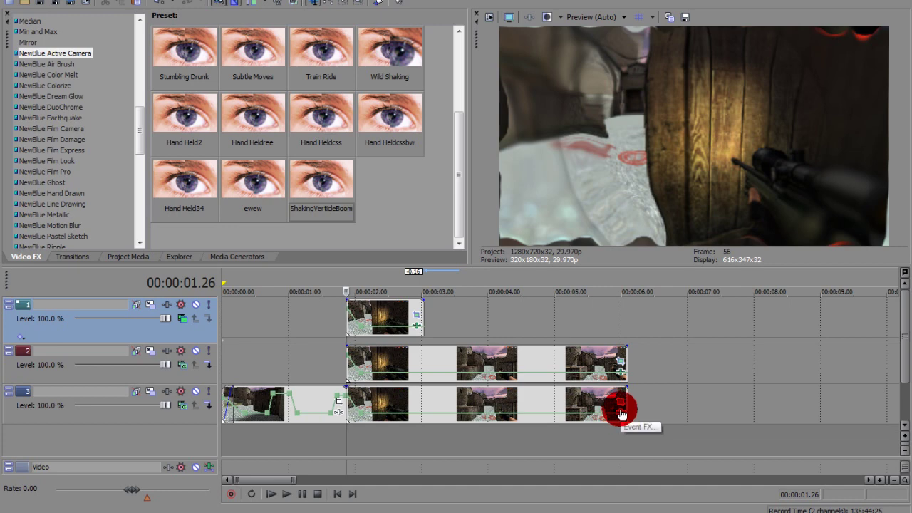
drag(619, 412, 620, 413)
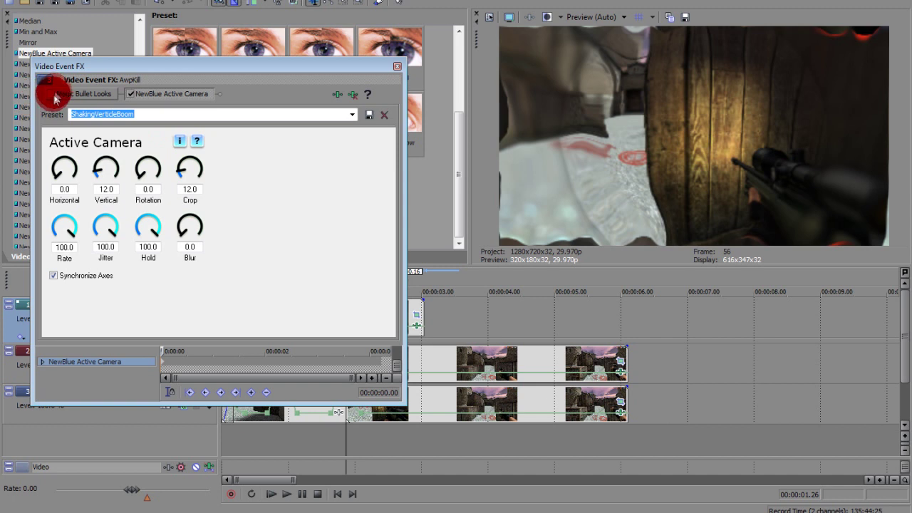
click(396, 87)
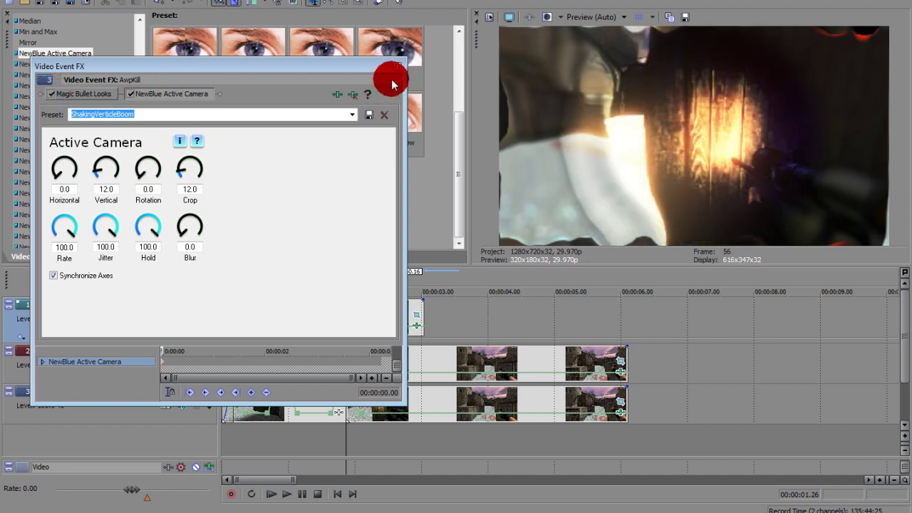
click(397, 67)
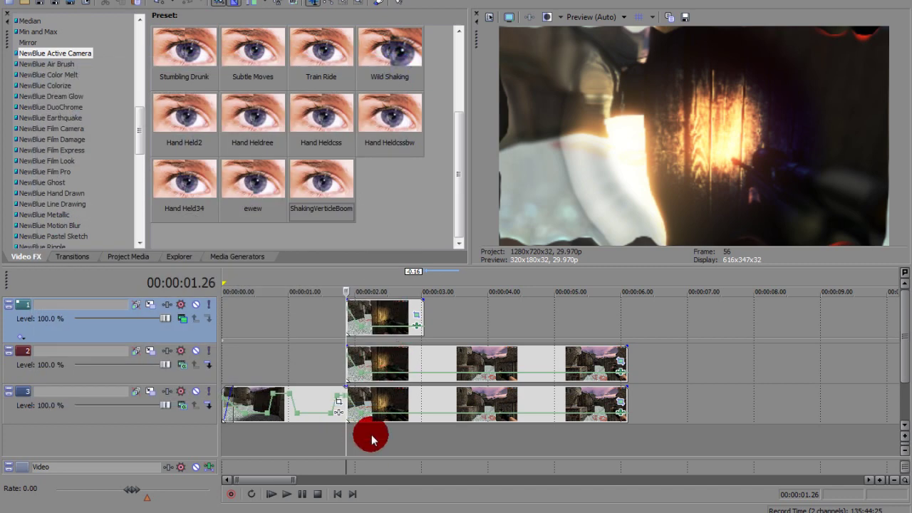
- Play from 00:00:01.26 and inspect frames near the start of the stacked clips with Magic Bullet Looks enabled
click(288, 494)
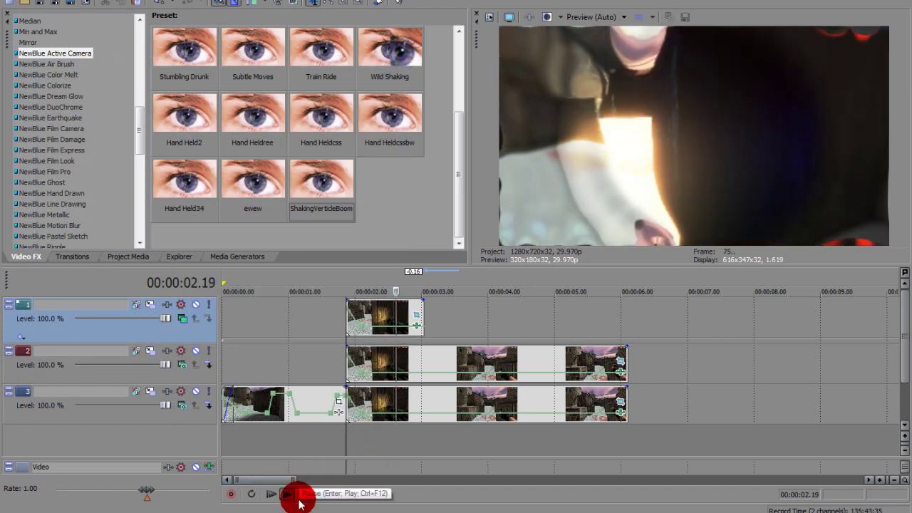
click(302, 497)
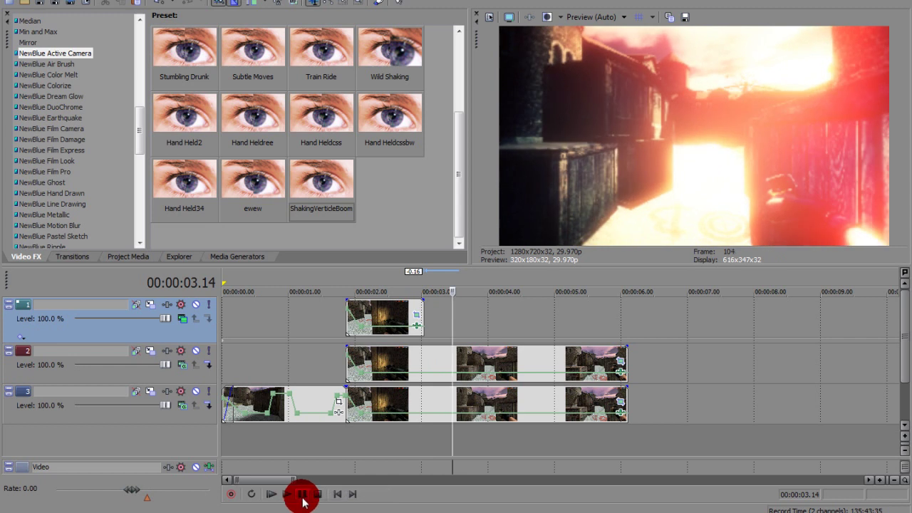
click(368, 420)
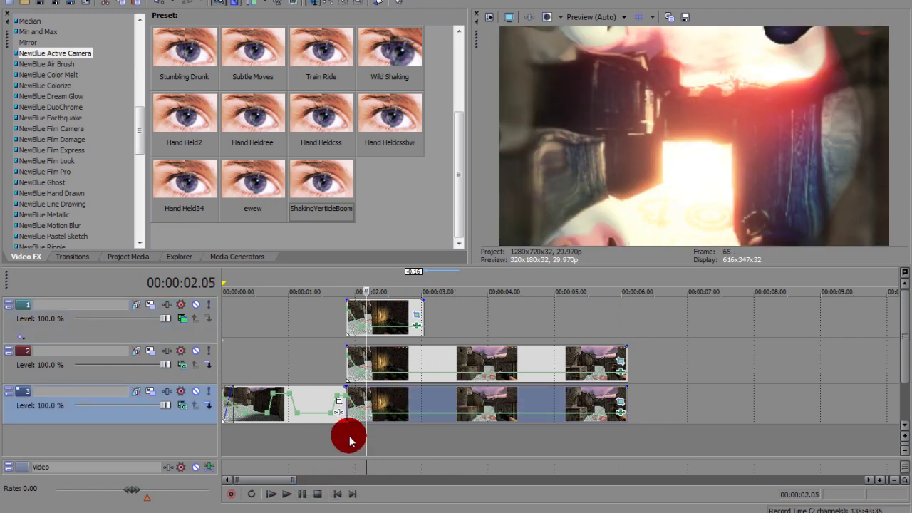
click(349, 440)
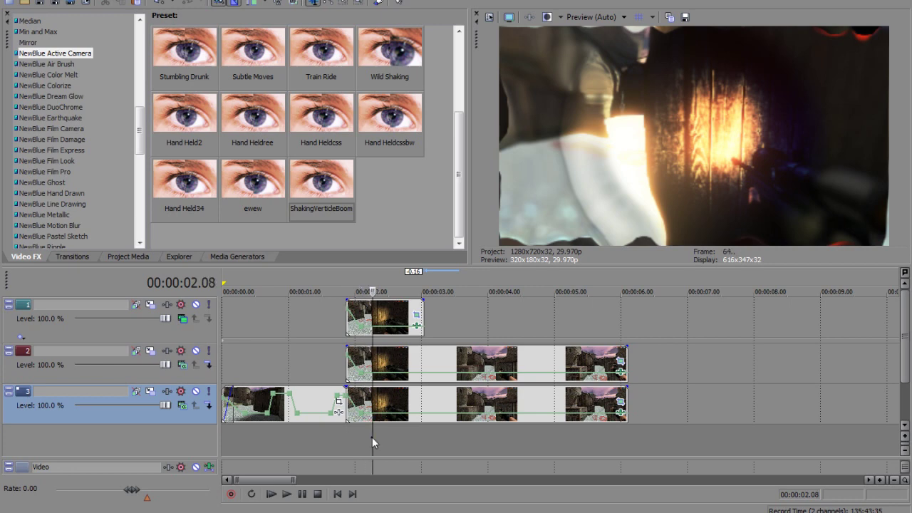
- Disable Magic Bullet Looks on the second clip on track 3 and close the effect and pan/crop windows
click(619, 404)
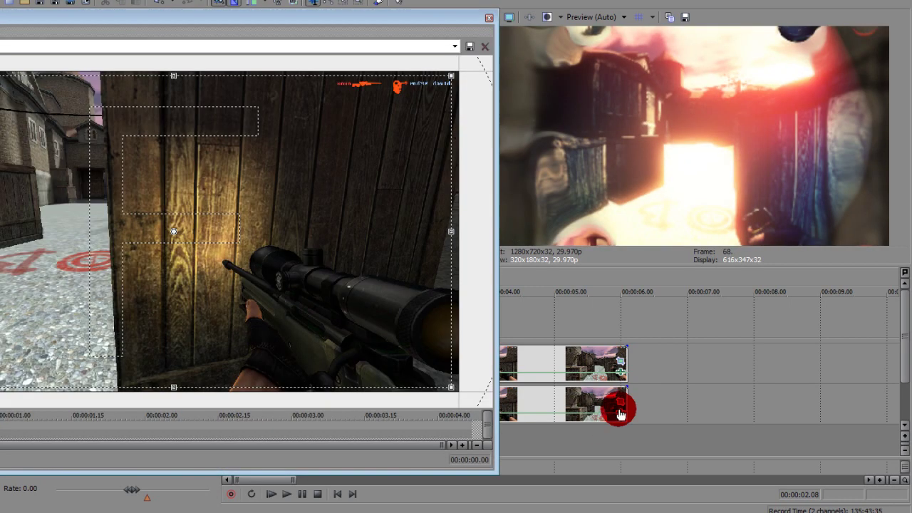
click(620, 410)
click(57, 71)
click(378, 68)
click(397, 66)
click(489, 17)
- Insert a new video track above the others and set its compositing mode to Add
click(362, 207)
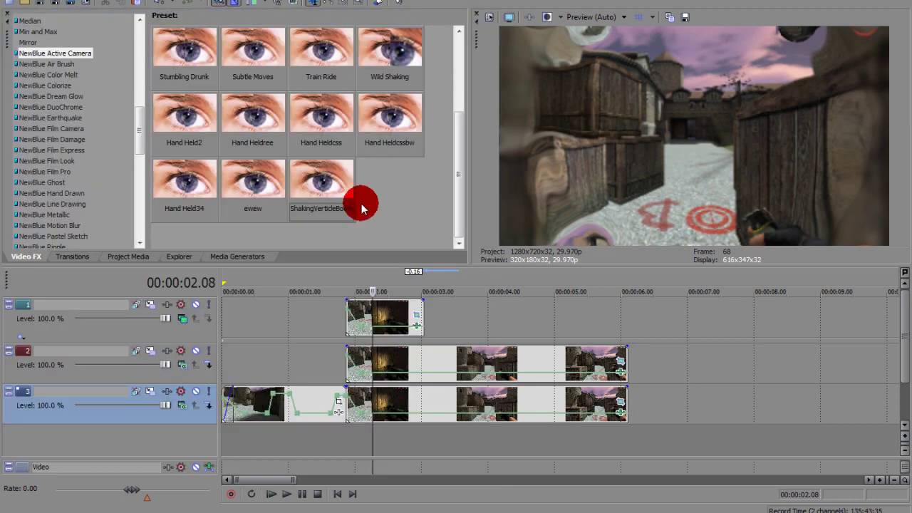
key(ctrl+shift+q)
drag(354, 220, 329, 318)
click(184, 319)
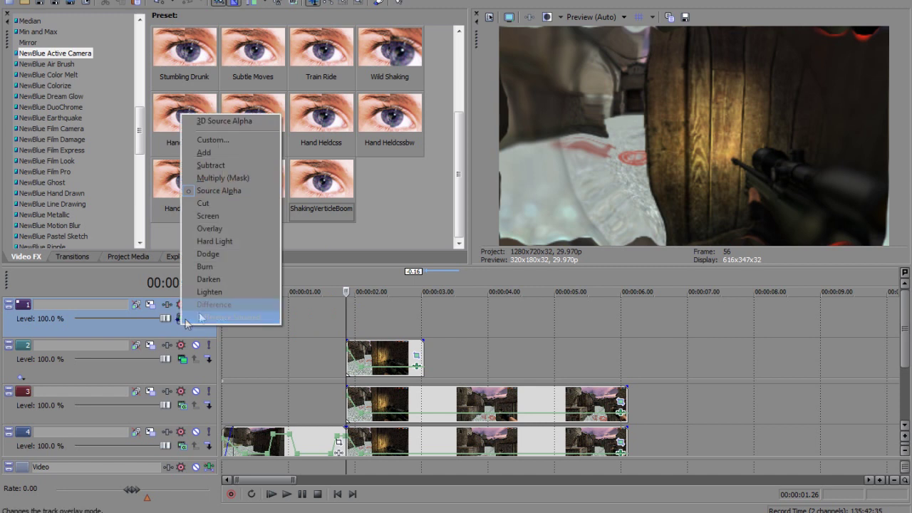
click(246, 155)
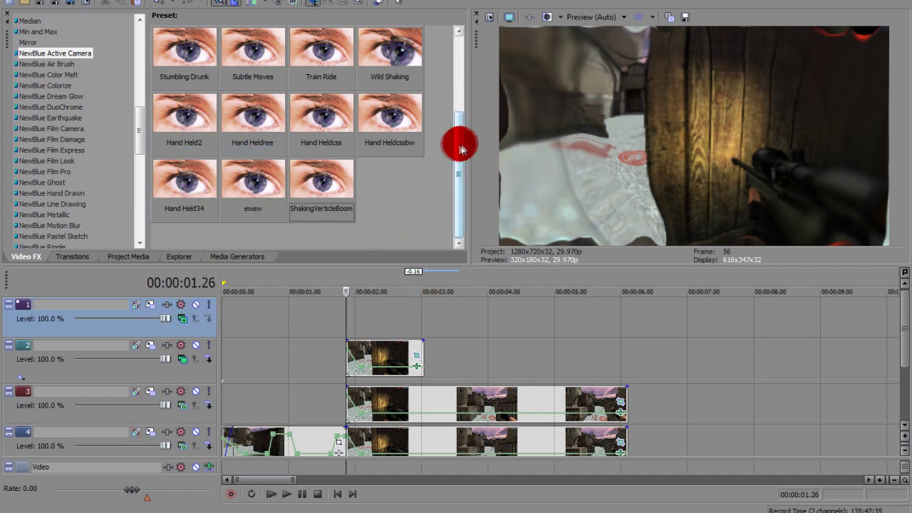
- Place an Orange Solid Color generated clip on track 1, starting at 00:00:01.26 with the clips beneath
drag(142, 132, 226, 257)
click(226, 256)
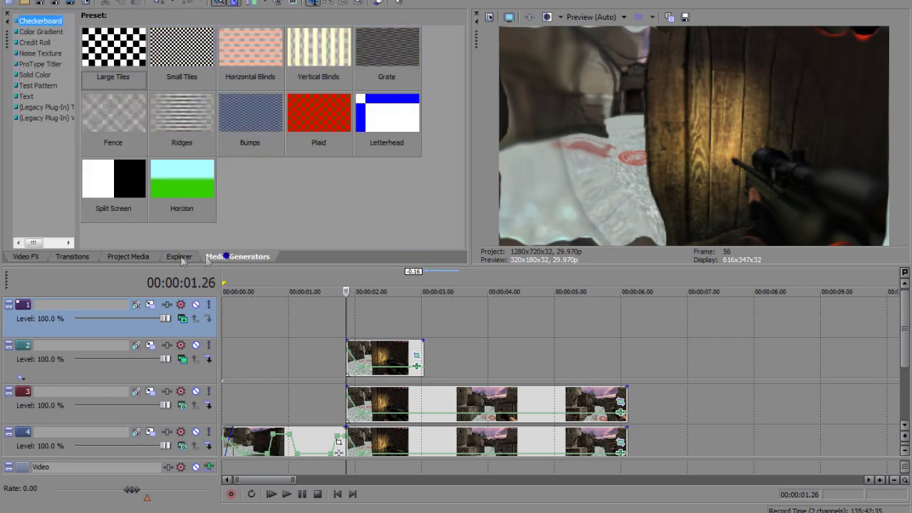
click(39, 33)
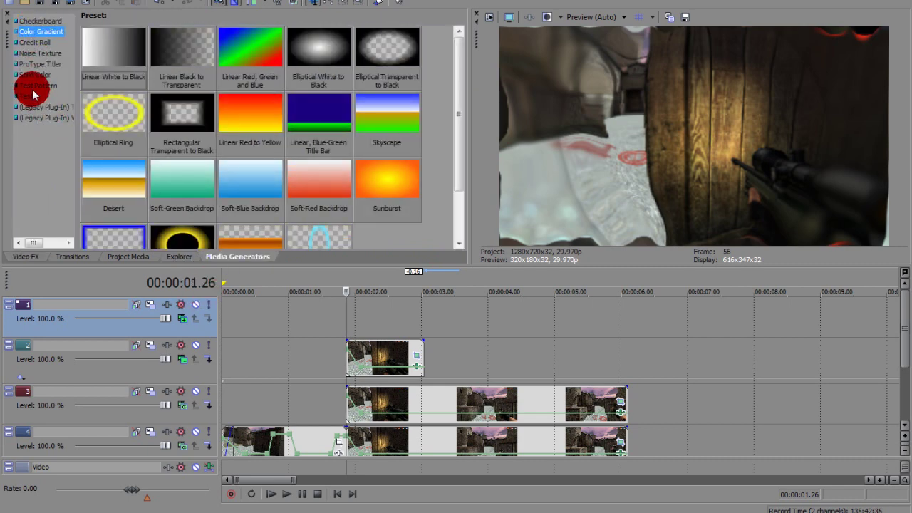
click(35, 74)
click(399, 123)
drag(396, 122, 362, 311)
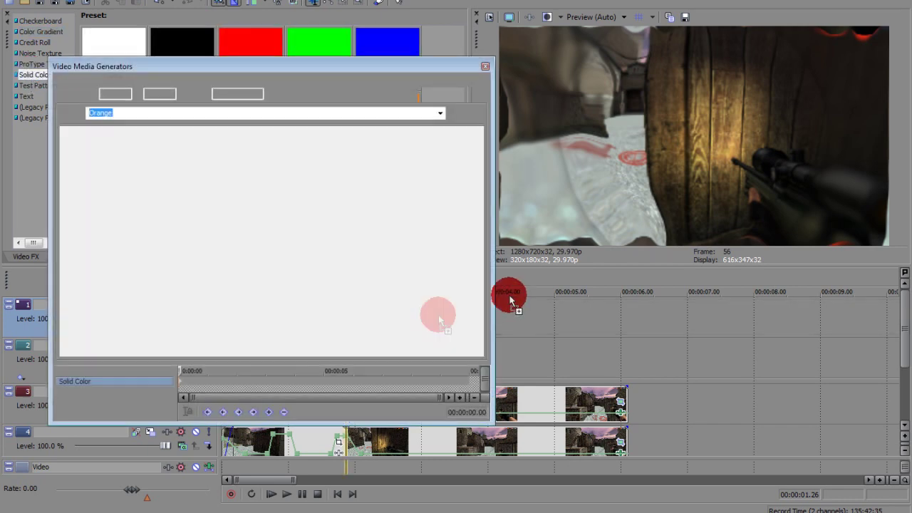
- Change the solid color to a pale orange of R 255, G 167, B 118 and close the generator settings
click(557, 320)
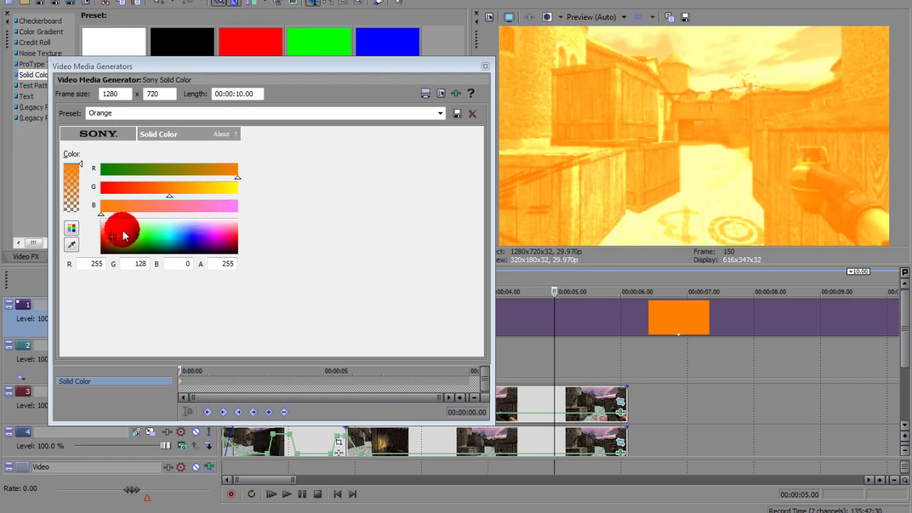
click(114, 233)
drag(114, 234, 112, 229)
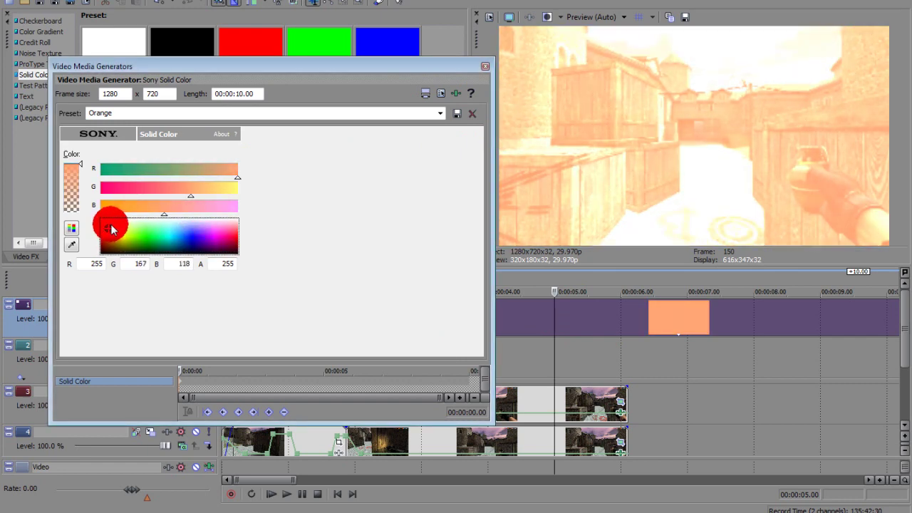
click(486, 66)
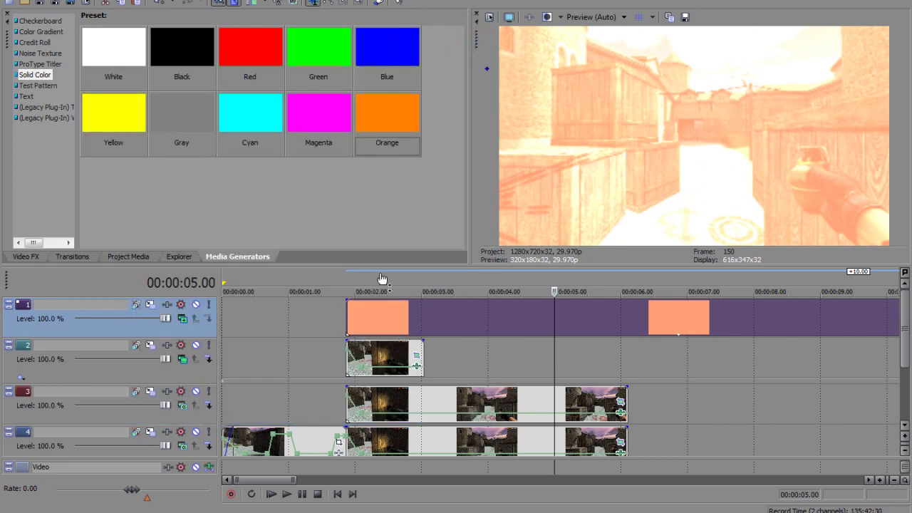
- Shorten the solid color clip on track 1 so it ends level with the clips on tracks 3 and 4
click(431, 327)
key(s)
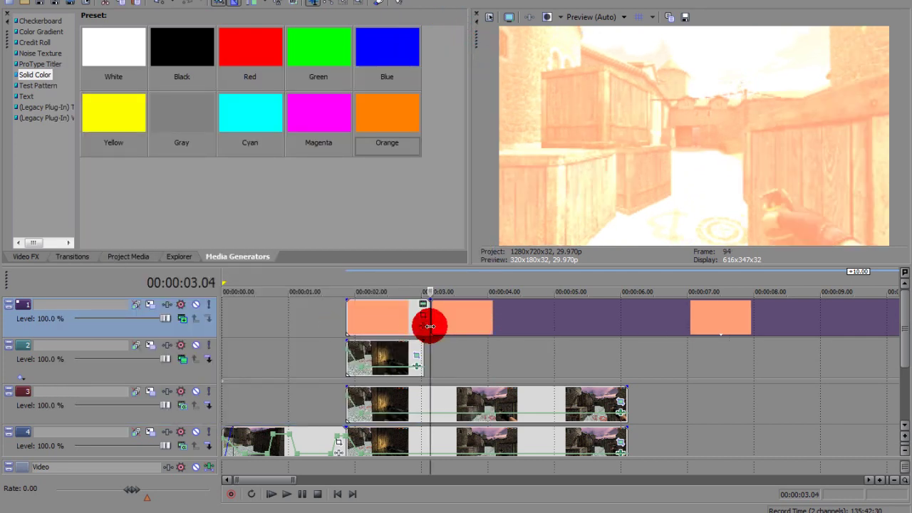
click(446, 327)
drag(446, 324, 629, 323)
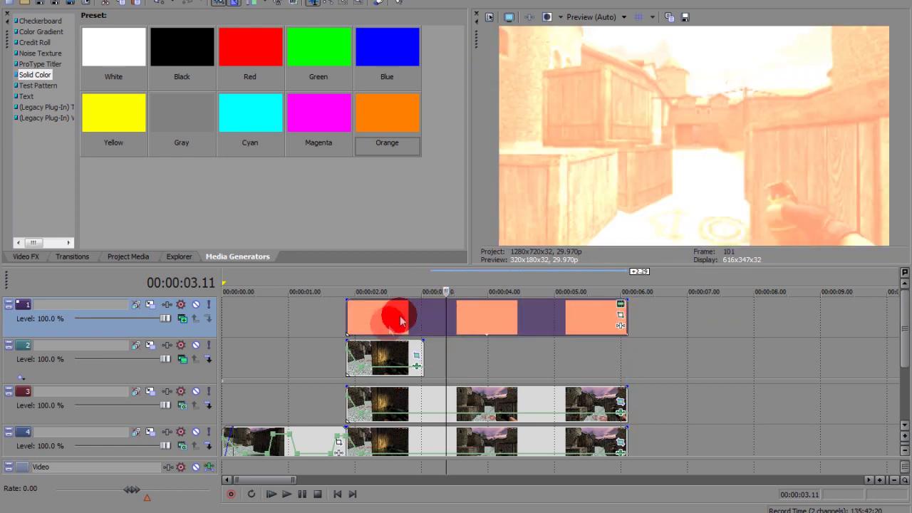
- Apply the Cookie Cutter effect with the Circle, Center preset to the orange solid color clip on track 1
click(68, 258)
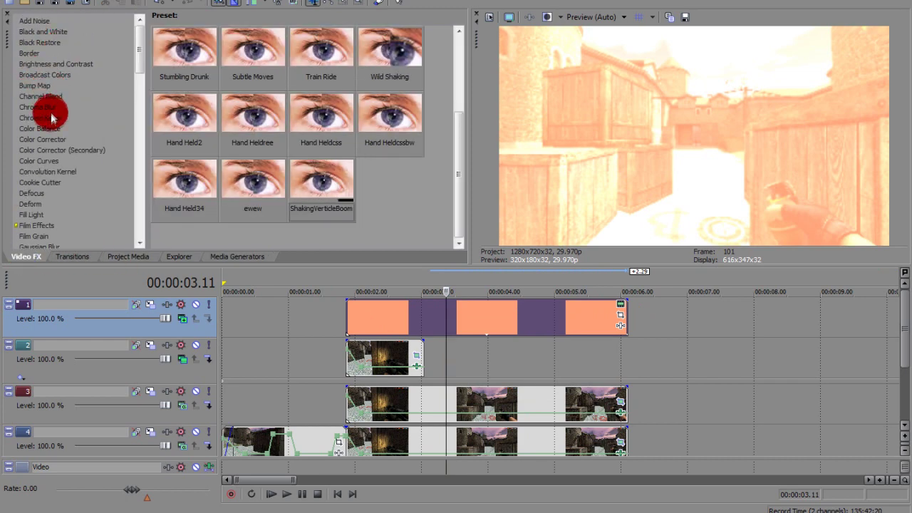
click(55, 180)
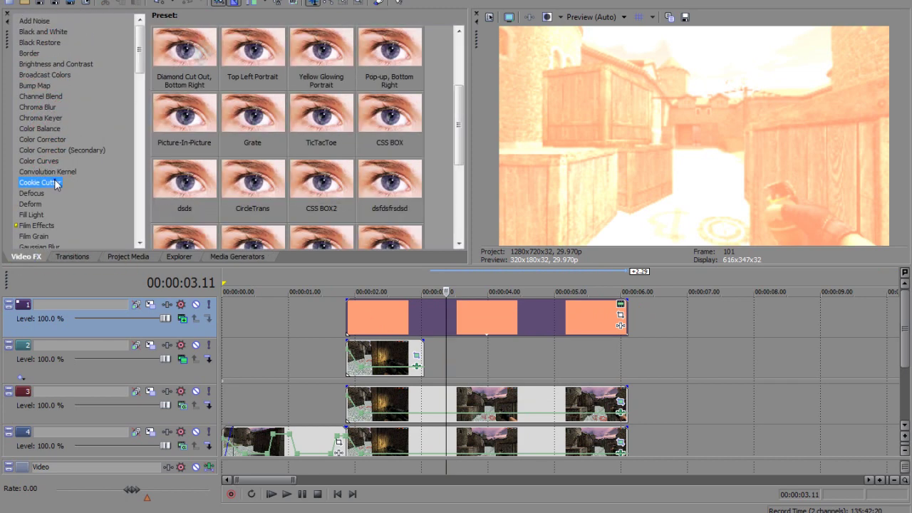
scroll(427, 135, down, 5)
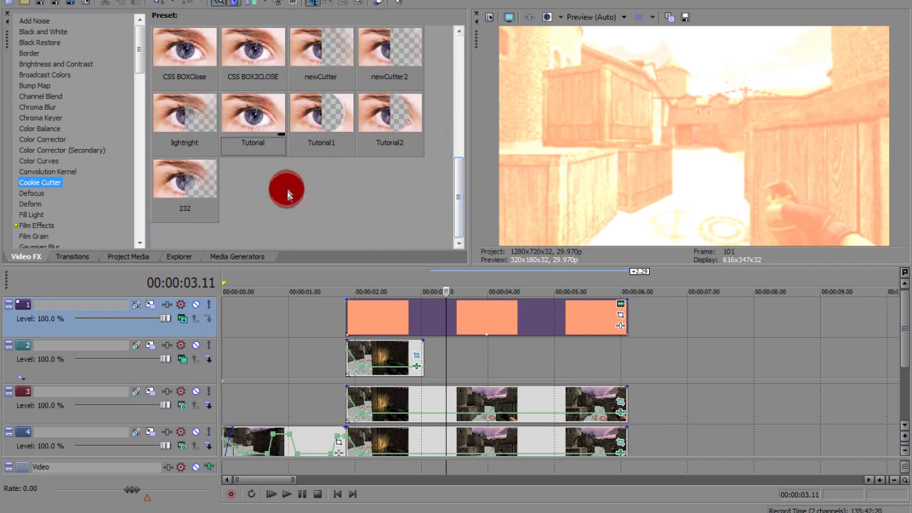
drag(462, 196, 457, 71)
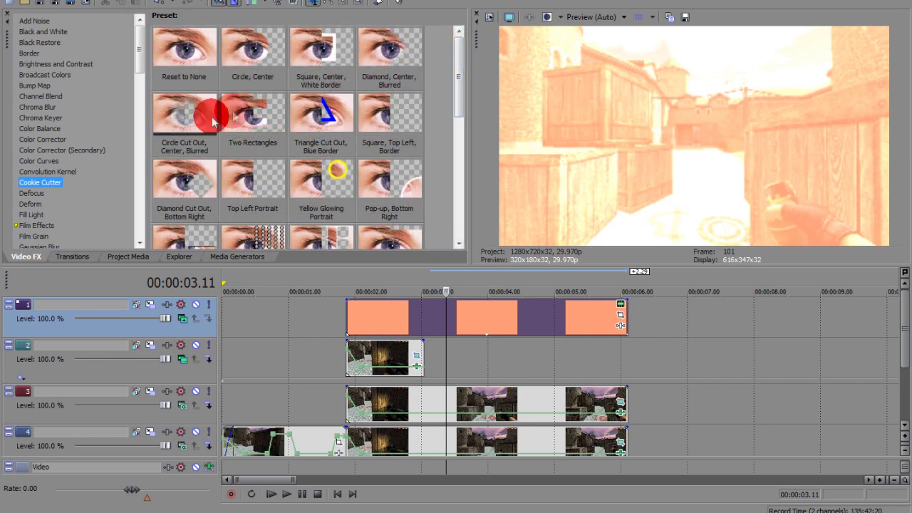
drag(250, 50, 381, 315)
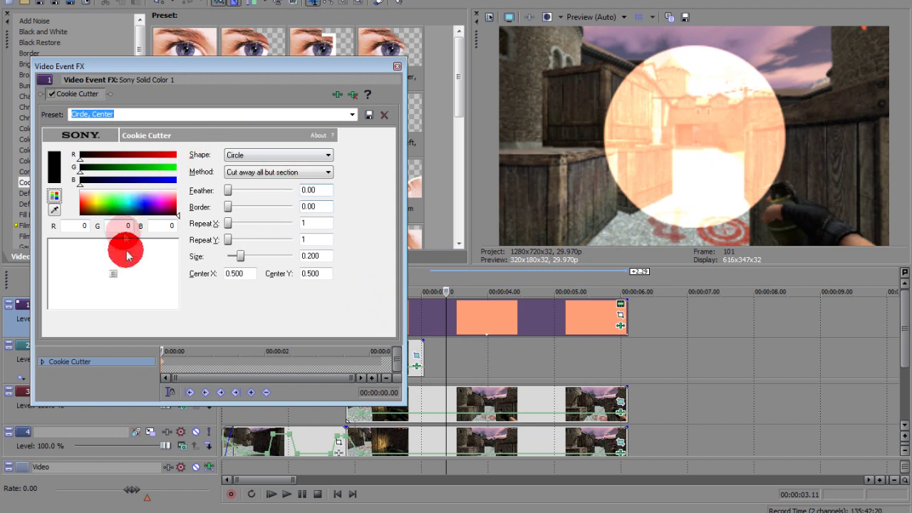
- Set the circle cutout's center to X 0.548, Y 0.017, its feather to 1.50 and size to 0.490, and close the effect settings
drag(111, 270, 119, 242)
drag(228, 190, 268, 197)
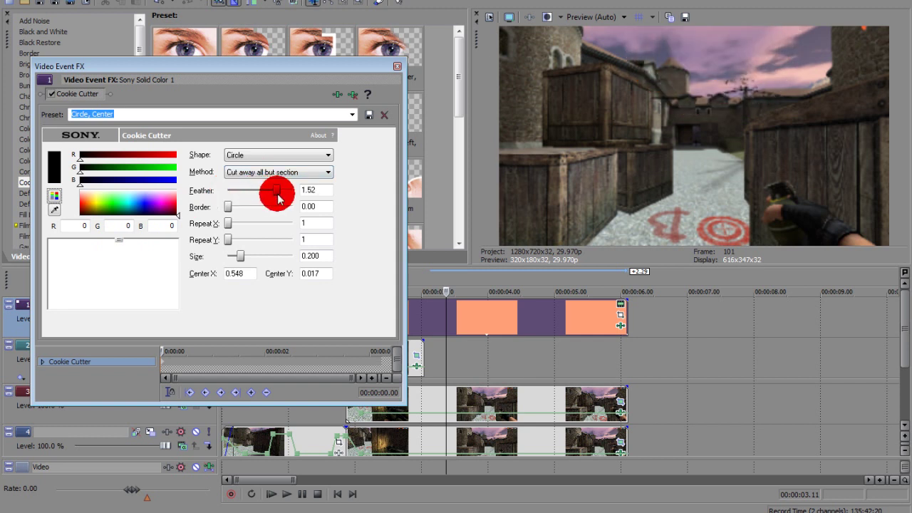
drag(277, 199, 277, 199)
drag(241, 255, 260, 263)
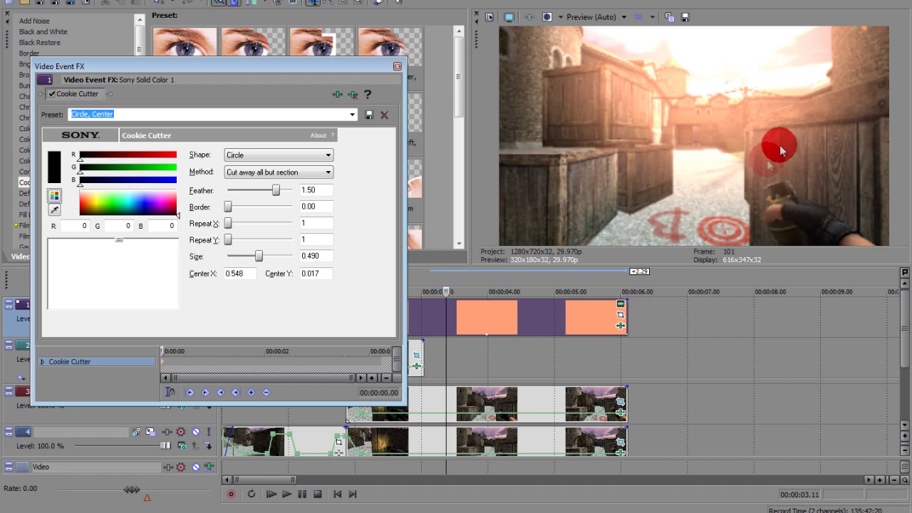
click(399, 67)
- Add a second Cookie Cutter with the Tutorial preset to the solid color clip and set its method to Cut away all but section
drag(471, 91, 447, 204)
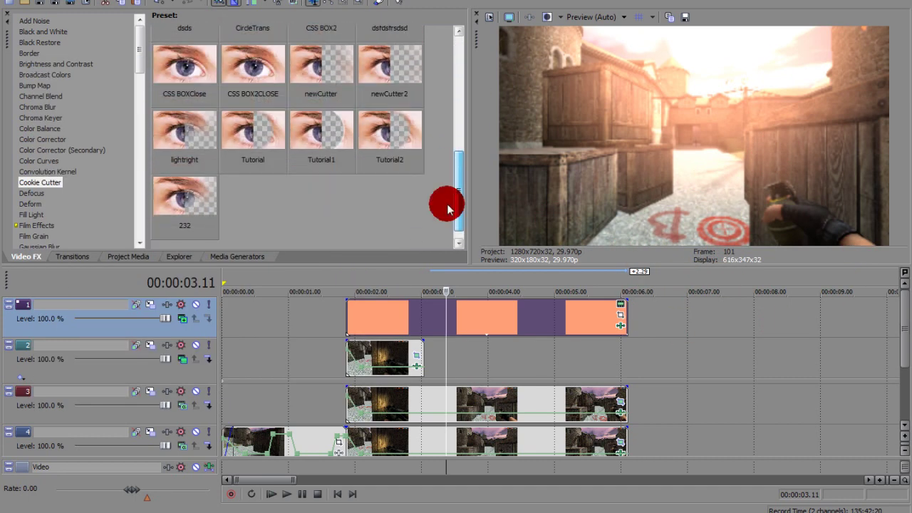
click(252, 113)
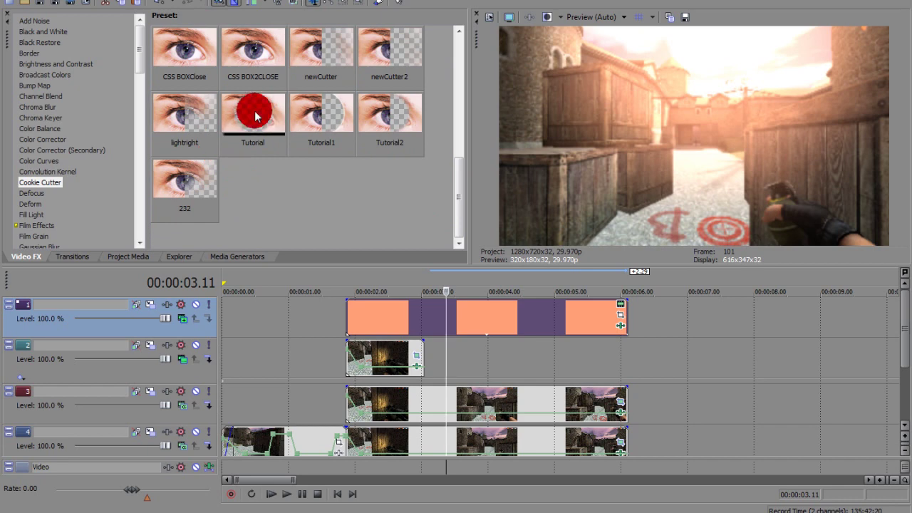
drag(413, 313, 414, 311)
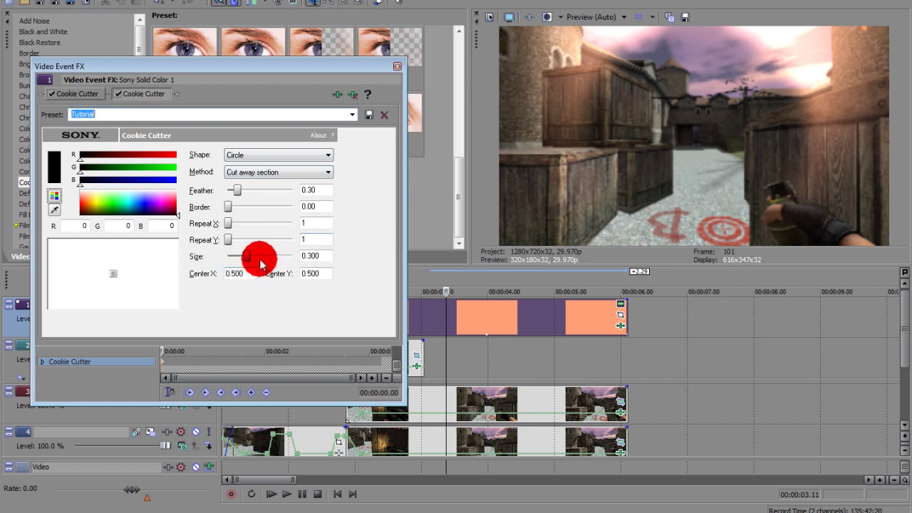
drag(251, 257, 250, 257)
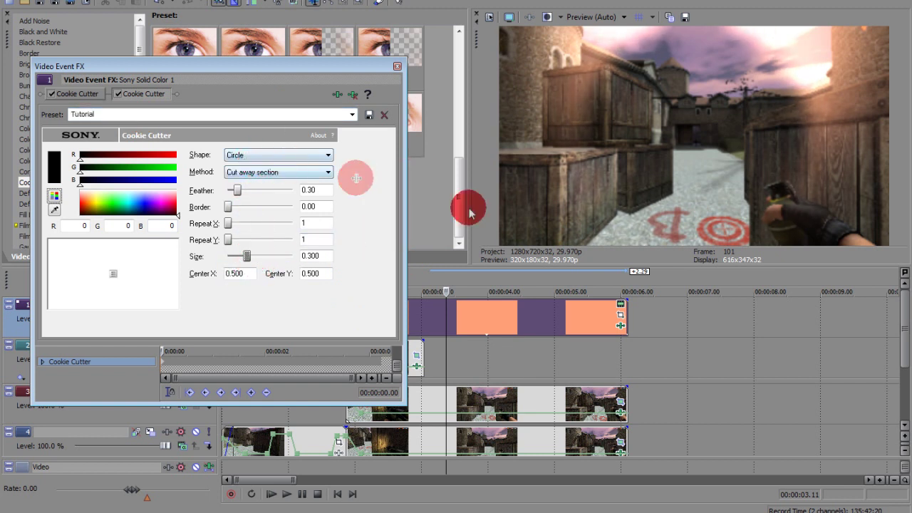
click(273, 173)
click(277, 185)
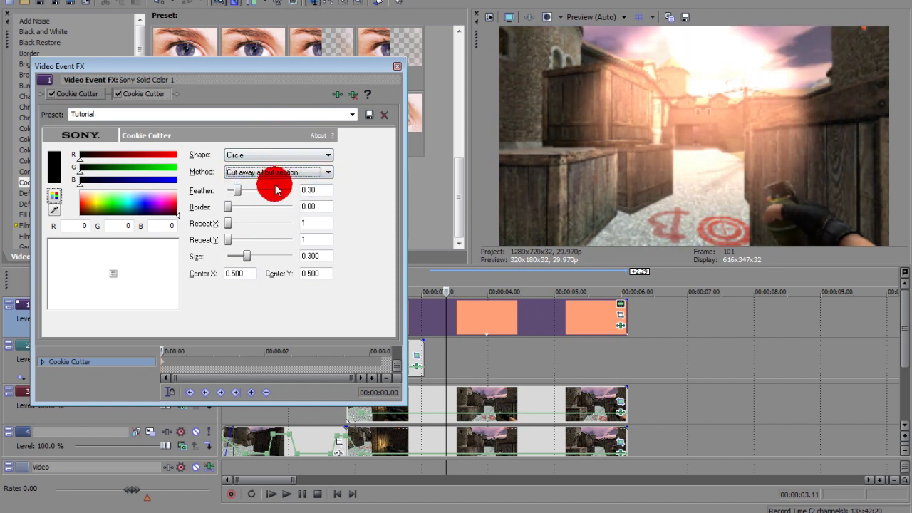
- Keyframe the second Cookie Cutter's size to 0.520 at 00:00:01.05 in the effect timeline, and close the effect settings
click(163, 352)
drag(162, 352, 145, 358)
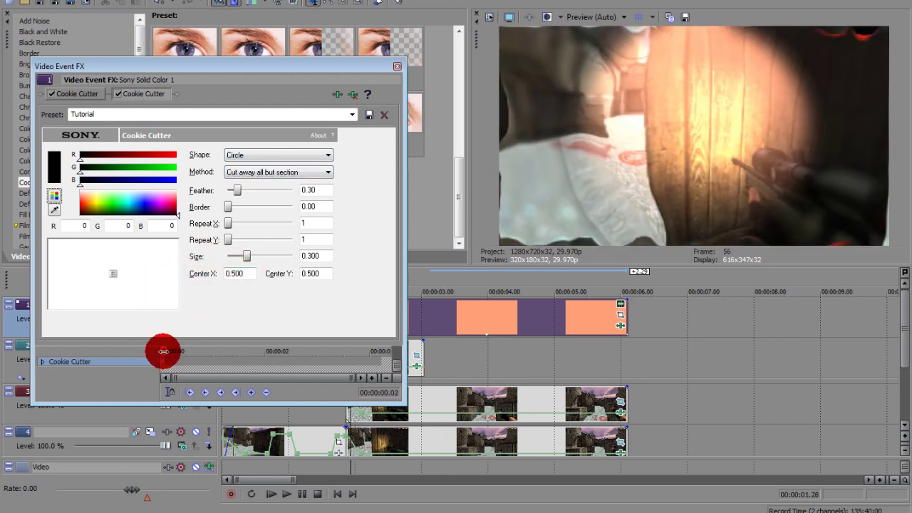
drag(163, 352, 164, 353)
drag(300, 69, 745, 77)
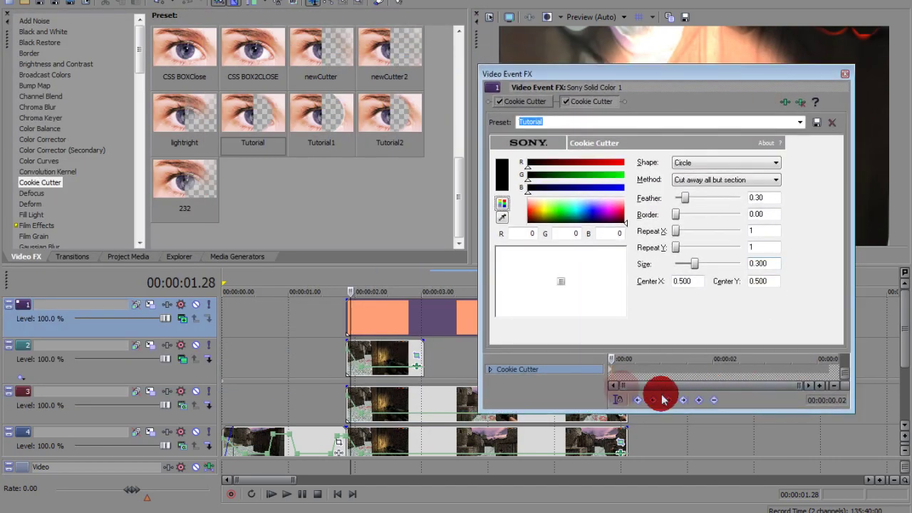
drag(616, 361, 668, 365)
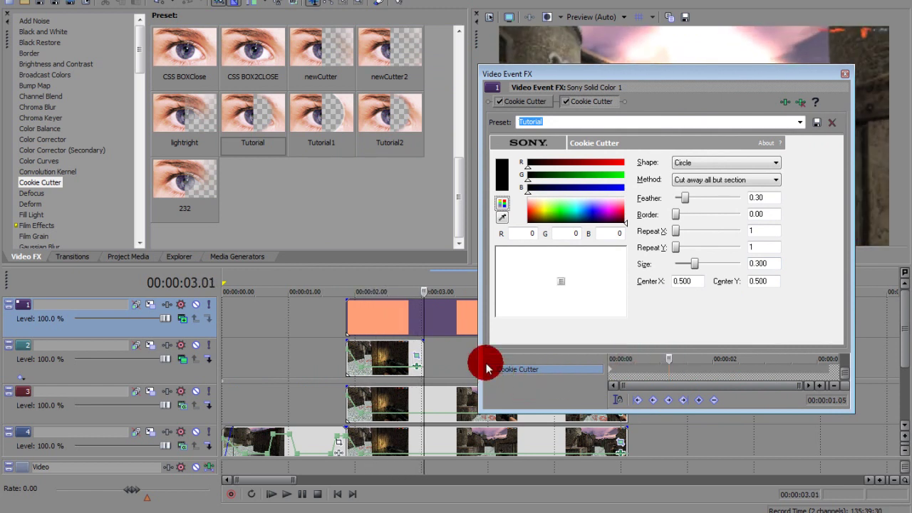
click(757, 264)
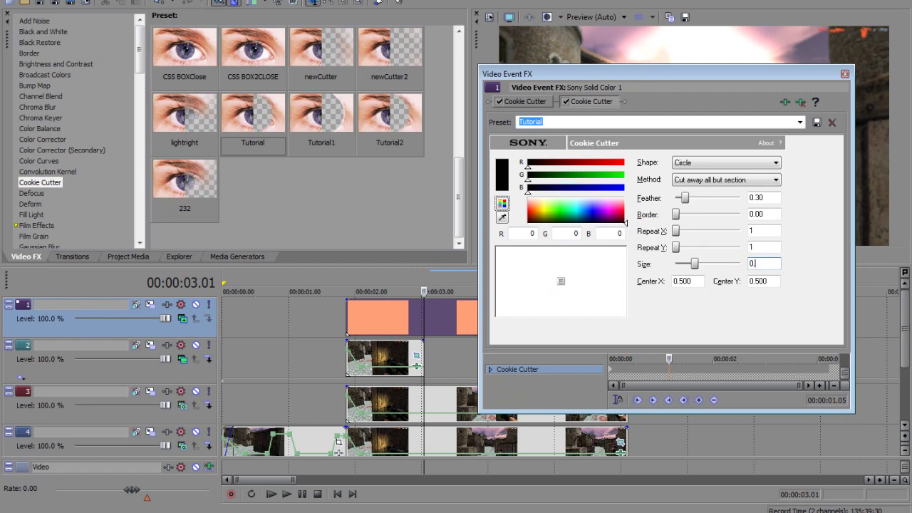
key(Return)
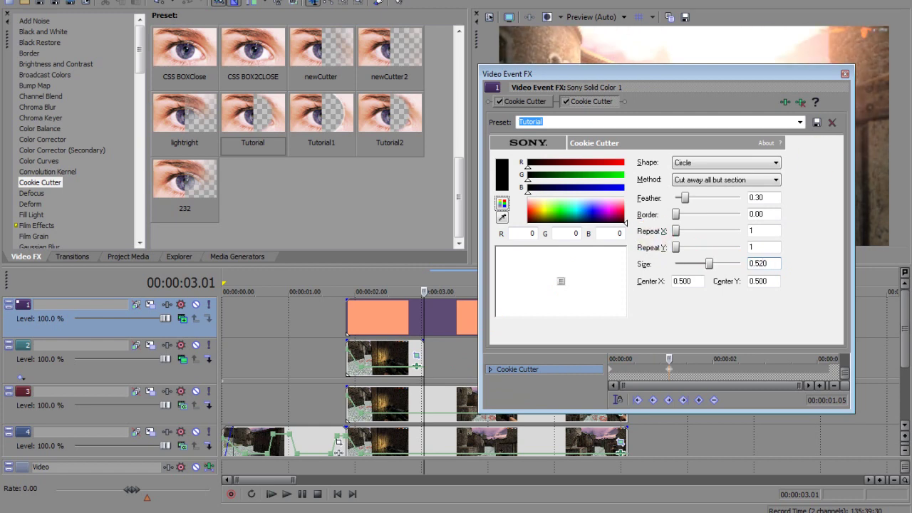
click(846, 73)
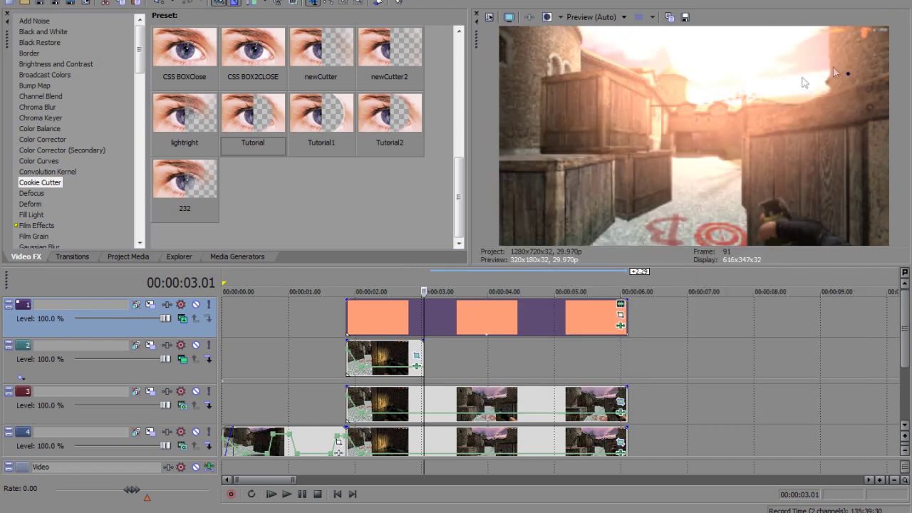
- Play the sequence from before the orange overlay starts to review the glow, pausing near the end of the clips
click(280, 333)
click(288, 493)
click(299, 493)
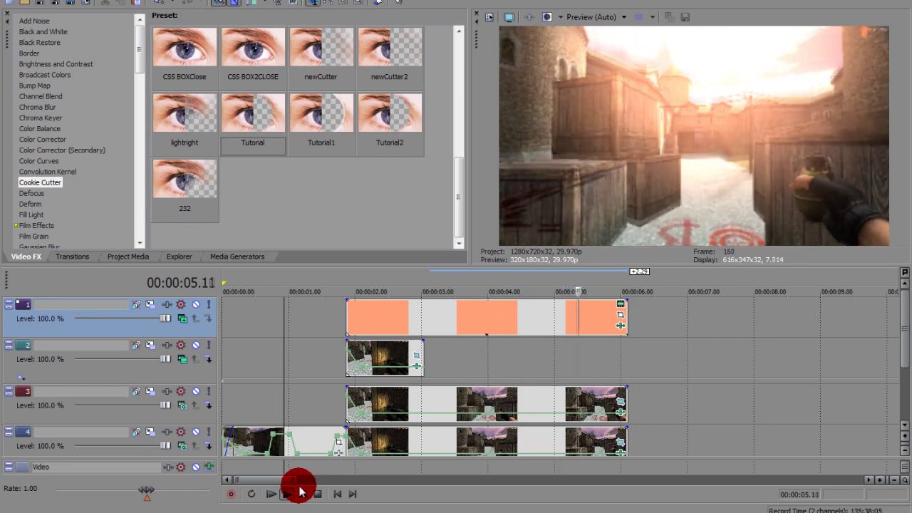
click(302, 493)
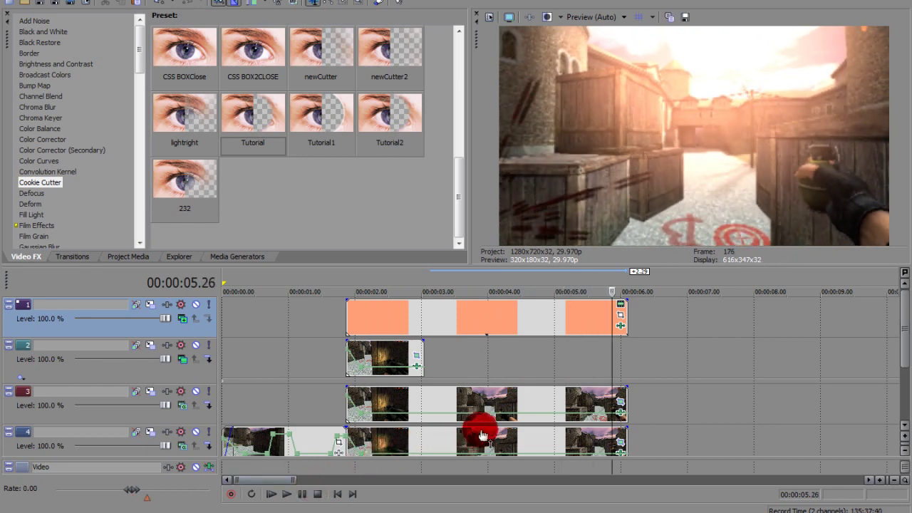